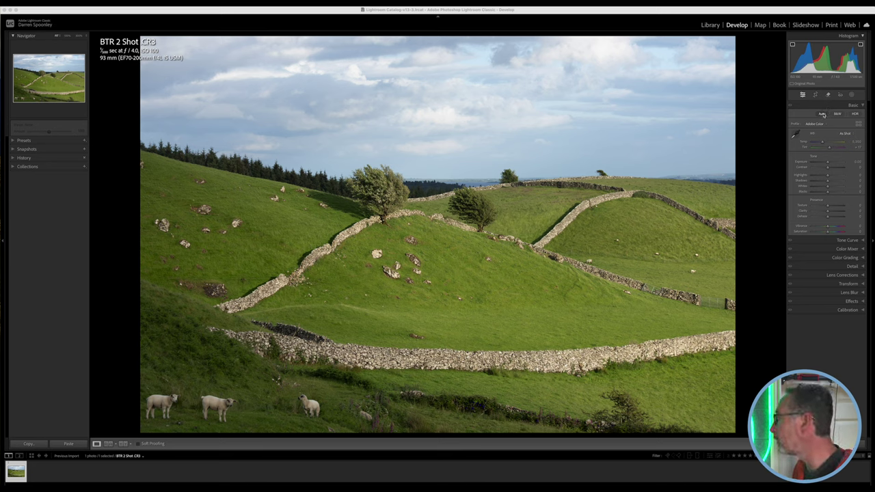
- Apply Auto tone with clipping warnings shown, then set Whites to +26 and Vibrance to +14
click(824, 114)
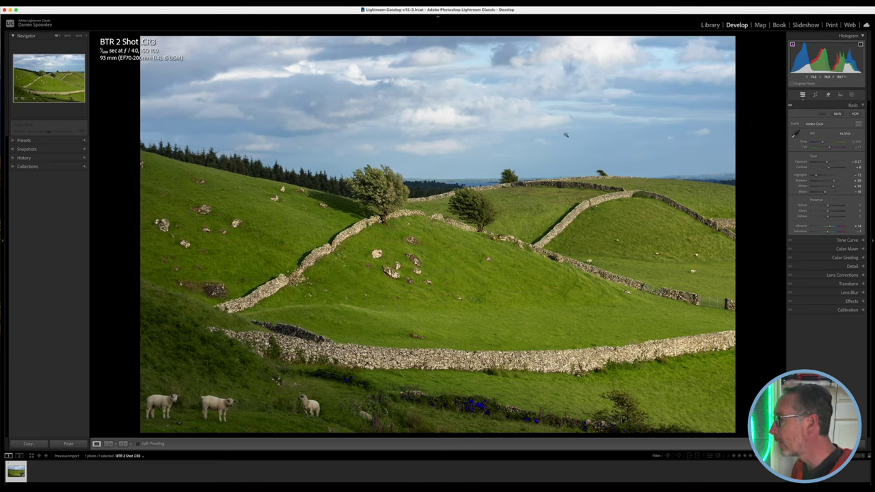
key(j)
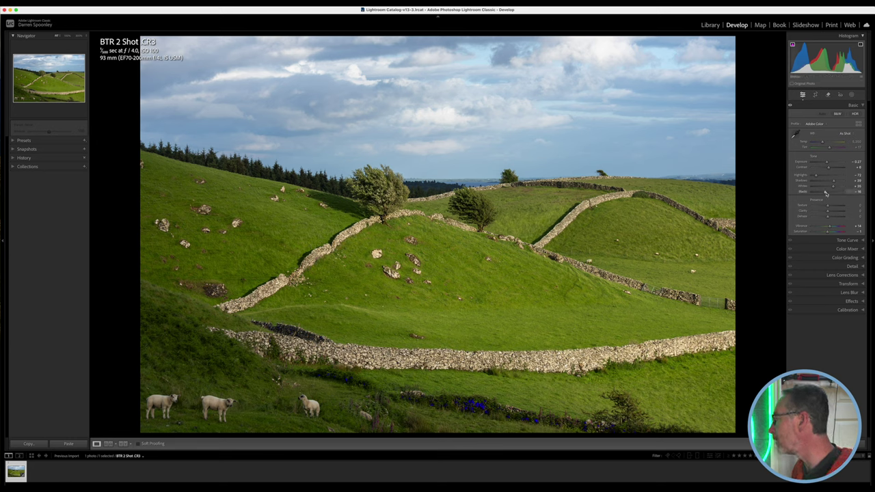
drag(841, 189, 827, 196)
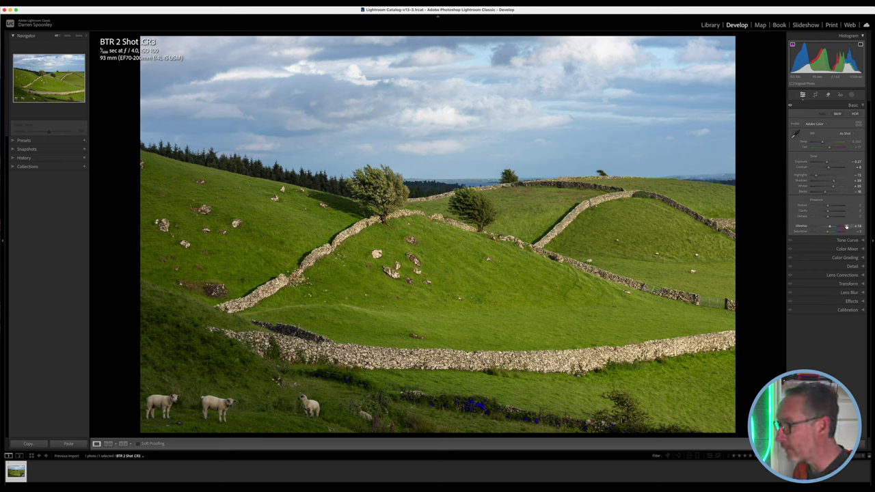
drag(846, 226, 844, 227)
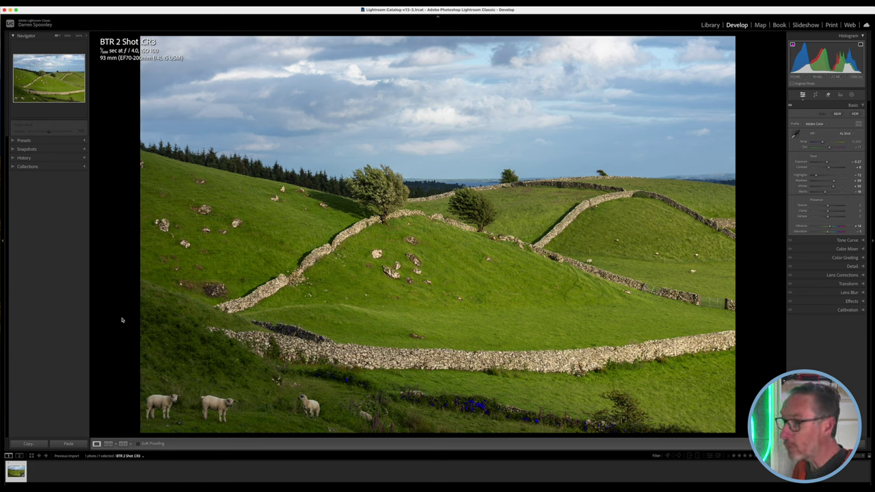
- Create a virtual copy of the hill photo and reset all its edits
mouse_move(2, 308)
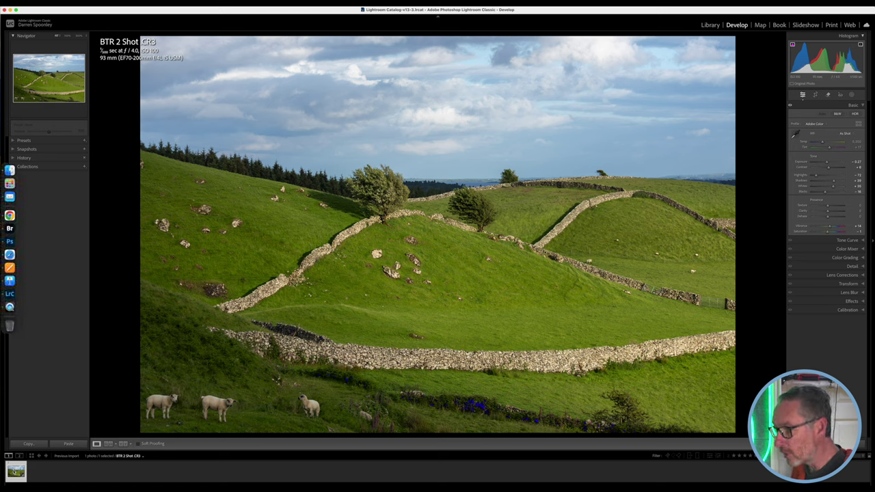
right_click(13, 472)
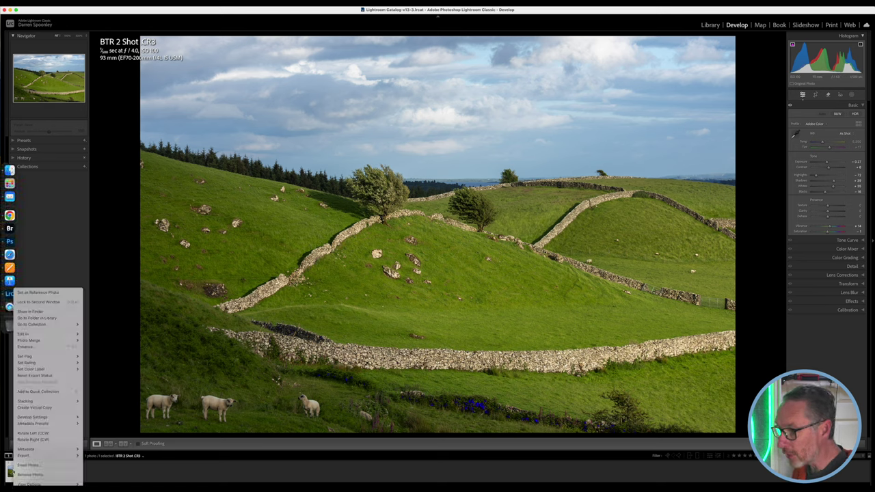
click(32, 408)
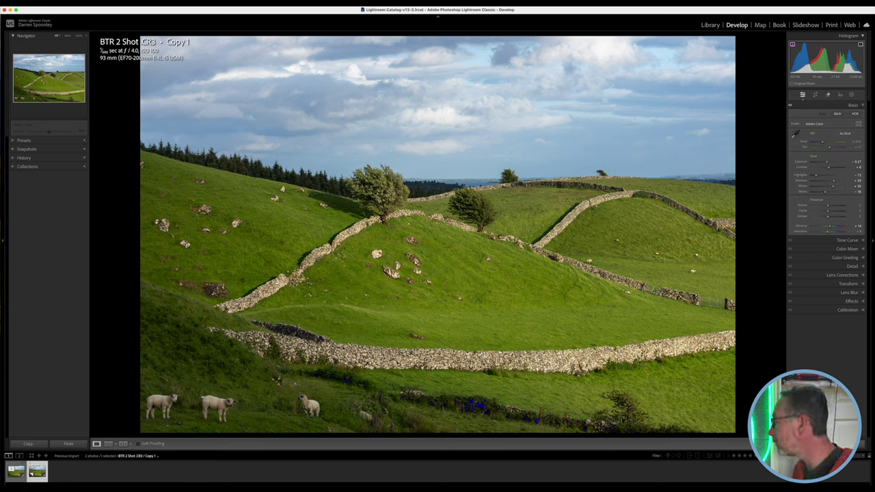
key(super+shift+r)
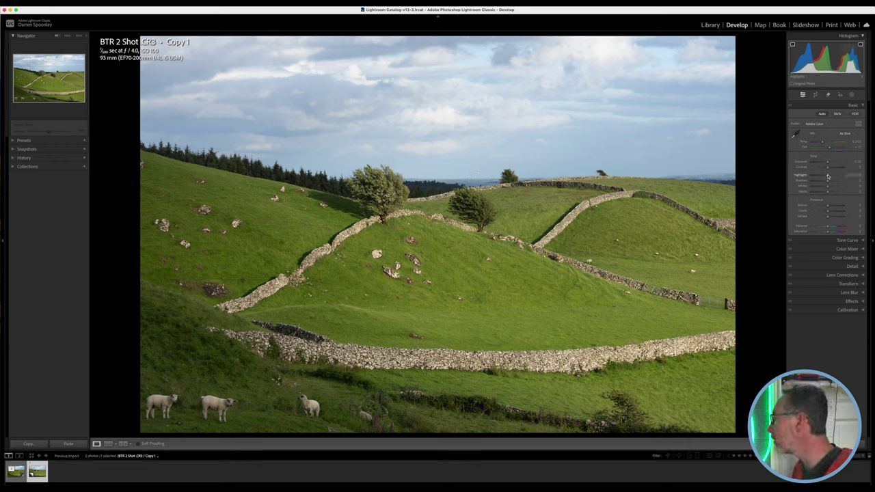
- Raise highlights, lift shadows then ease them back, and darken blacks slightly with shadow clipping shown
drag(827, 175, 837, 175)
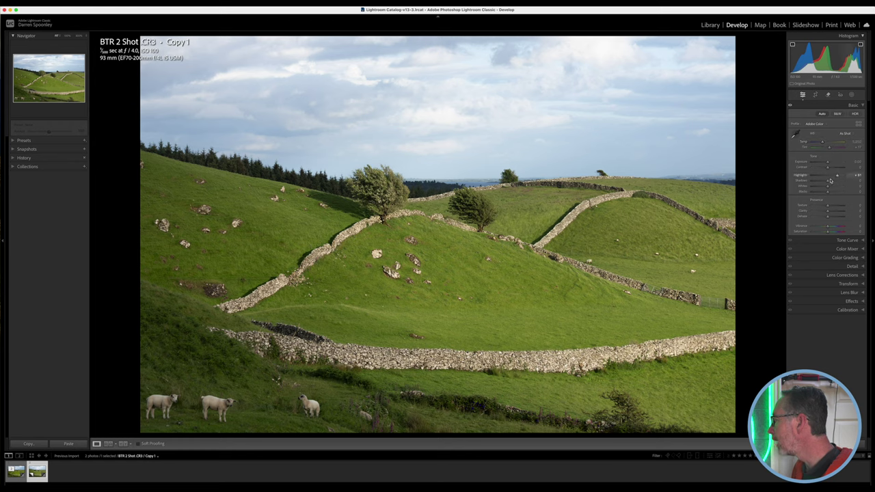
mouse_move(828, 182)
mouse_down()
mouse_move(863, 181)
mouse_move(834, 182)
mouse_up()
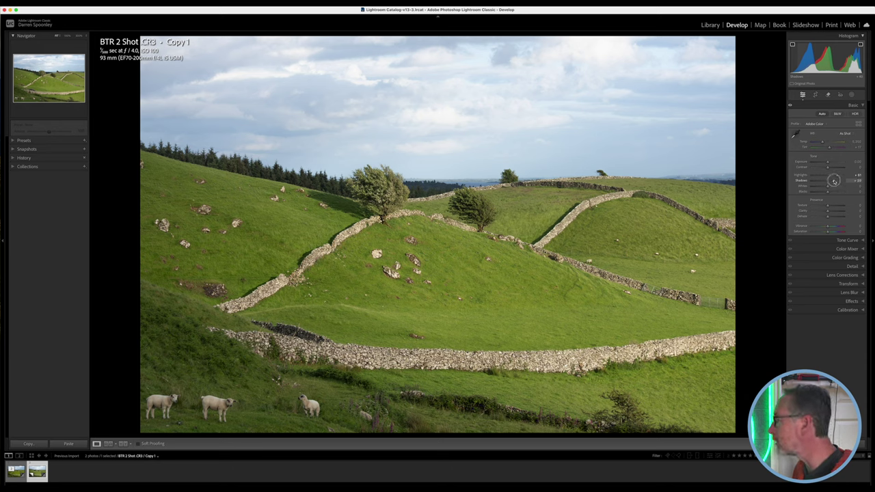
drag(833, 181, 829, 186)
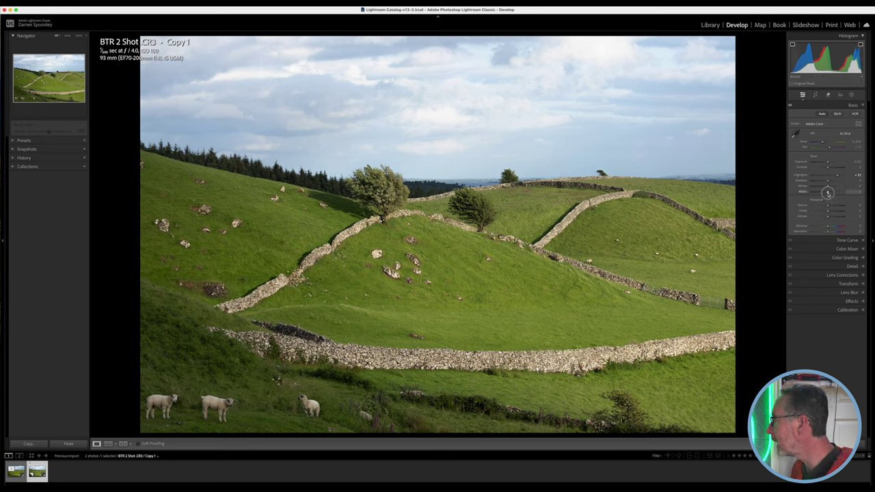
drag(828, 194, 826, 194)
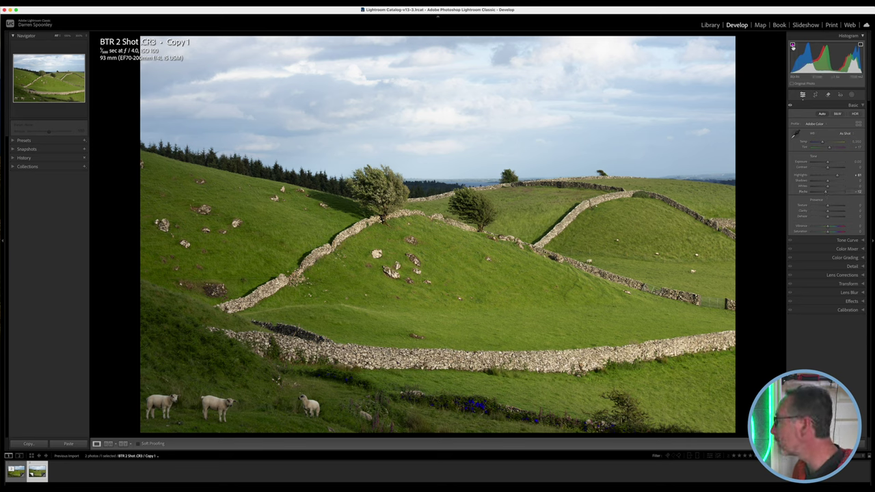
click(792, 45)
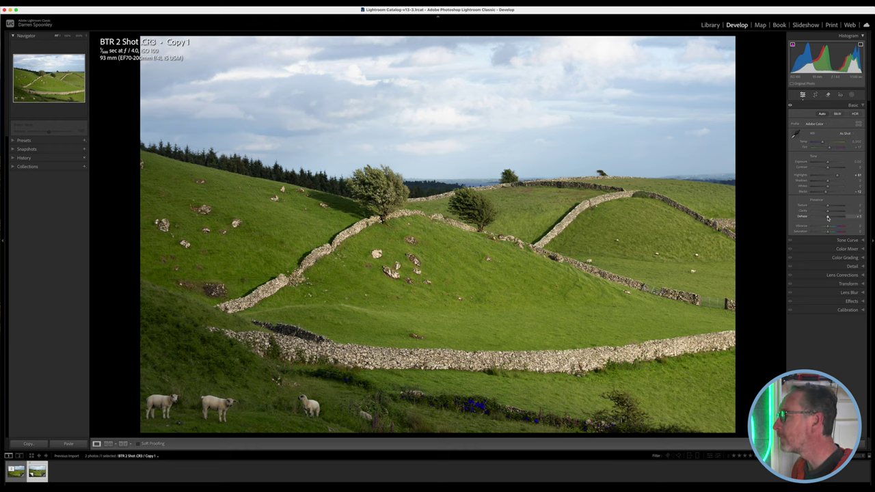
- Raise Dehaze to +28, Blacks to about 0, and Contrast to about +18
drag(828, 217, 835, 216)
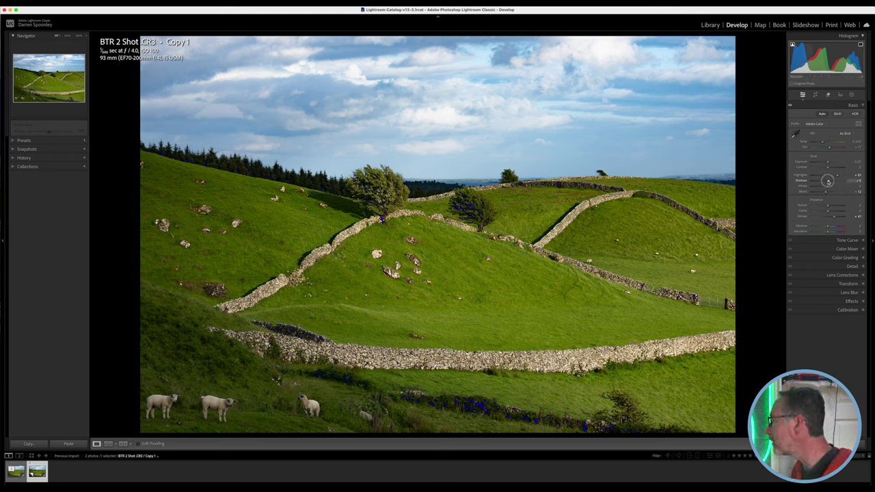
drag(825, 192, 831, 193)
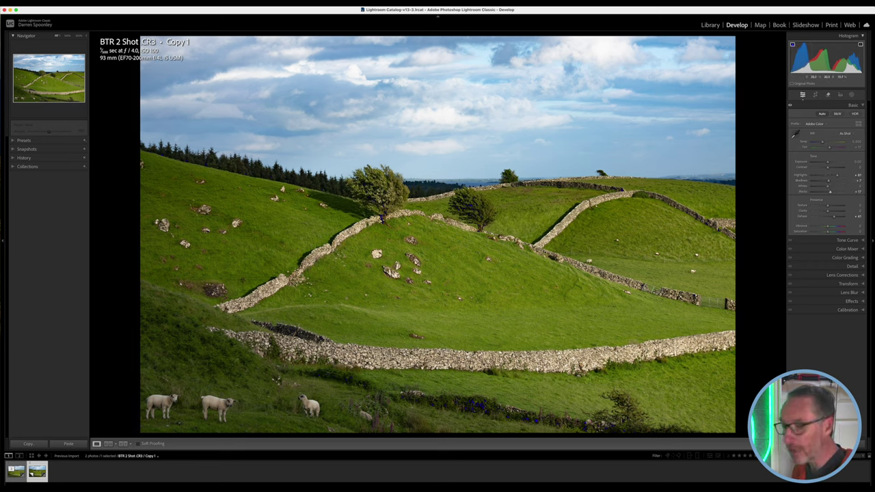
click(828, 168)
drag(828, 169, 815, 169)
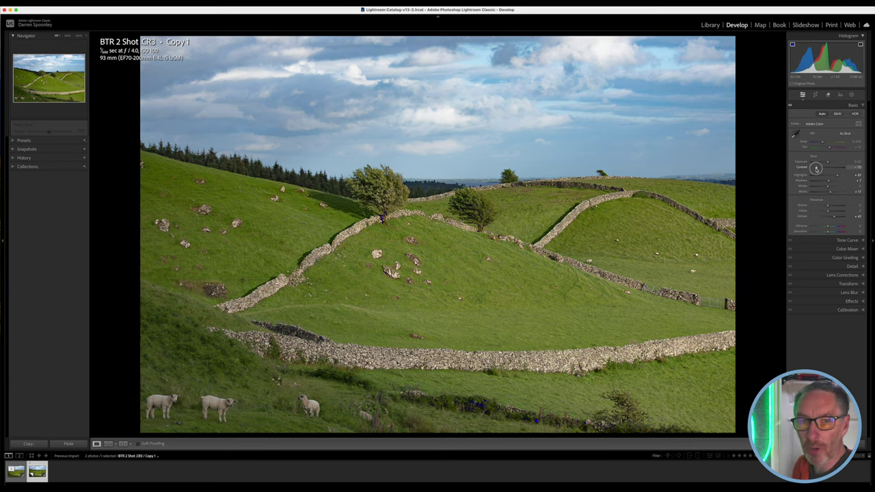
drag(815, 168, 831, 168)
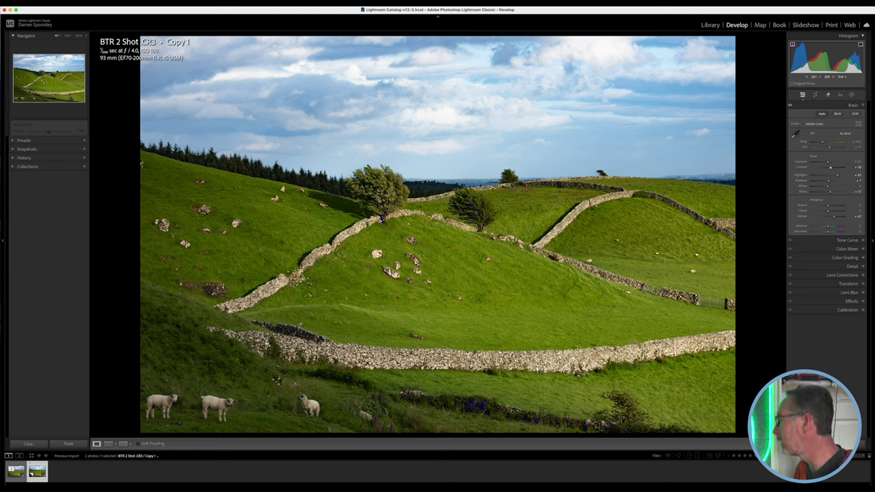
click(850, 96)
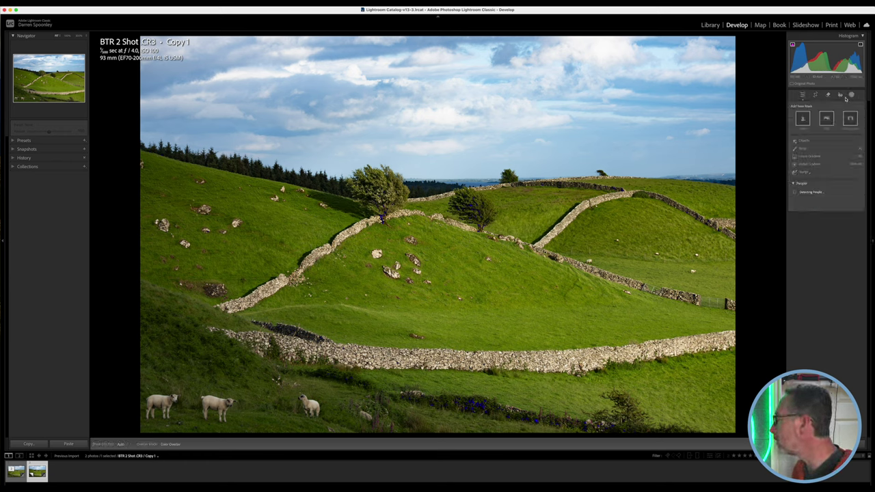
- Draw a linear gradient mask over the lower-left foreground with the sheep
click(810, 156)
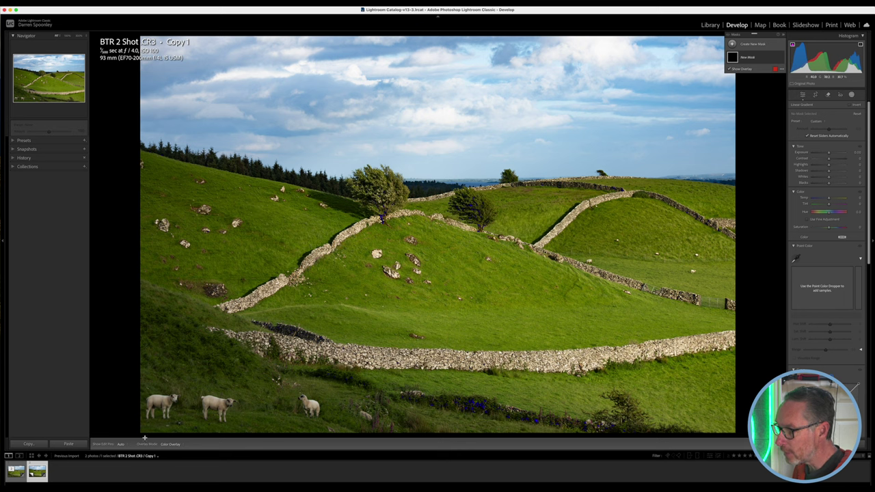
drag(137, 437, 195, 290)
drag(168, 363, 177, 338)
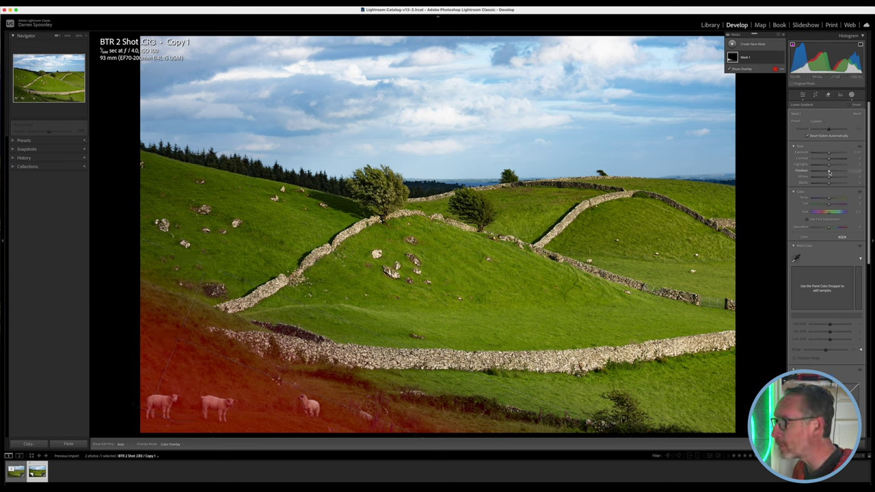
- Brighten shadows and fine-tune exposure and dehaze inside the gradient mask
drag(829, 174, 847, 169)
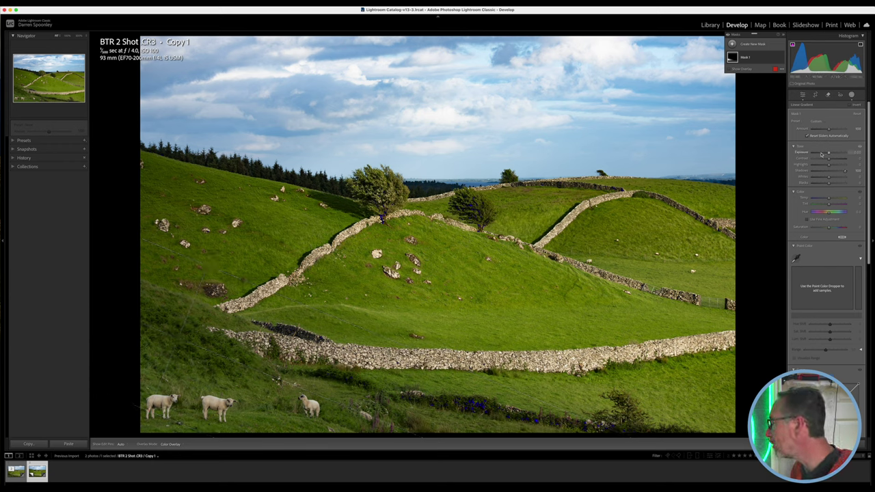
drag(828, 153, 829, 153)
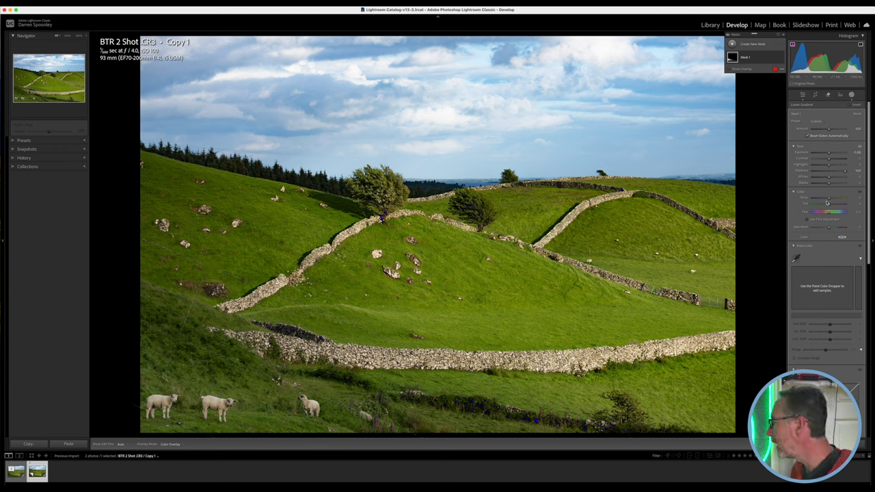
scroll(821, 217, down, 10)
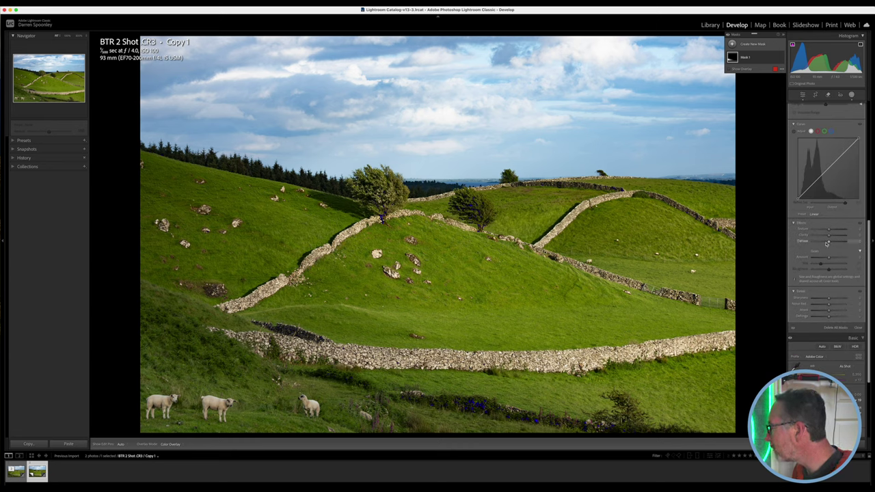
drag(828, 242, 830, 242)
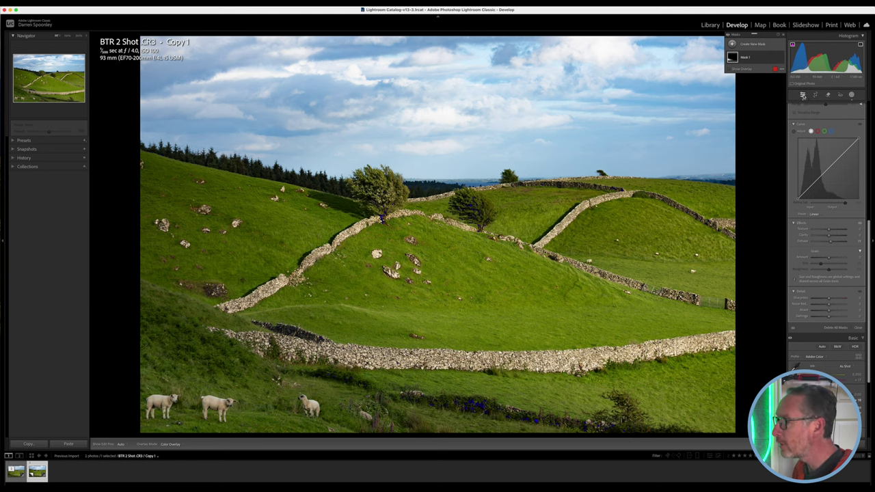
click(802, 95)
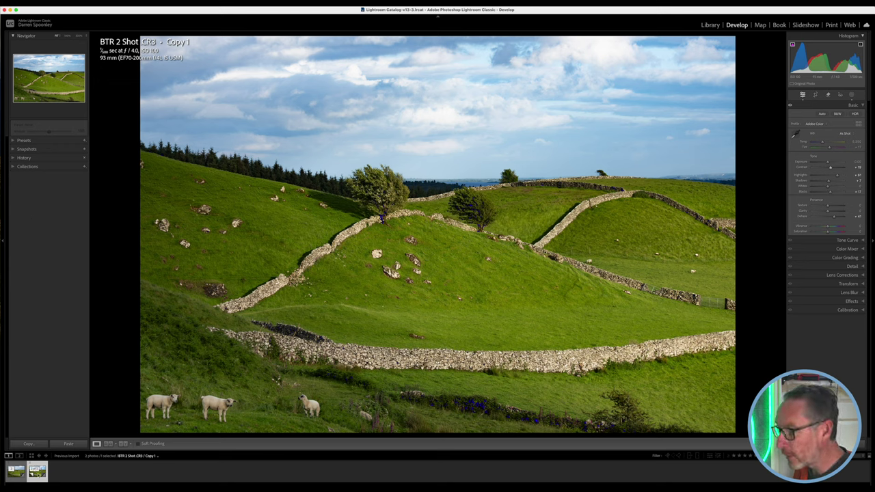
- Bring up the context menu for the edited Copy 1 thumbnail
right_click(37, 470)
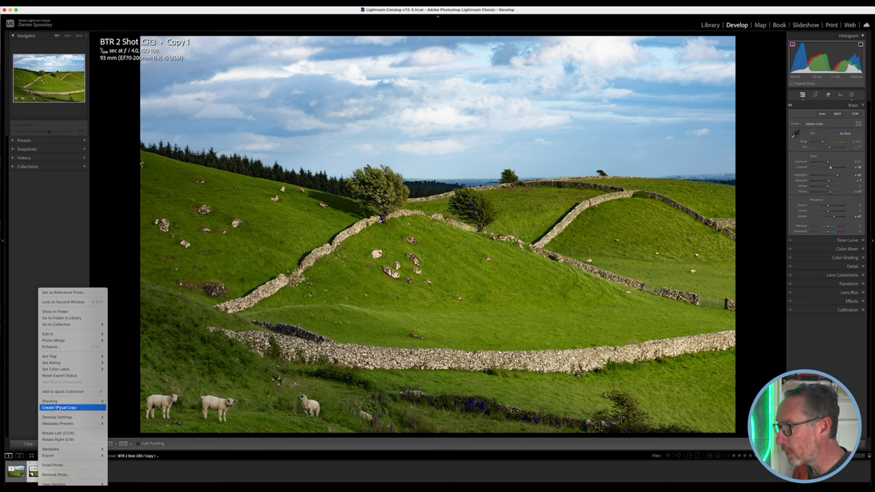
- Create Copy 2, reset its edits, and expand the WP Analog AI Presets group
click(58, 409)
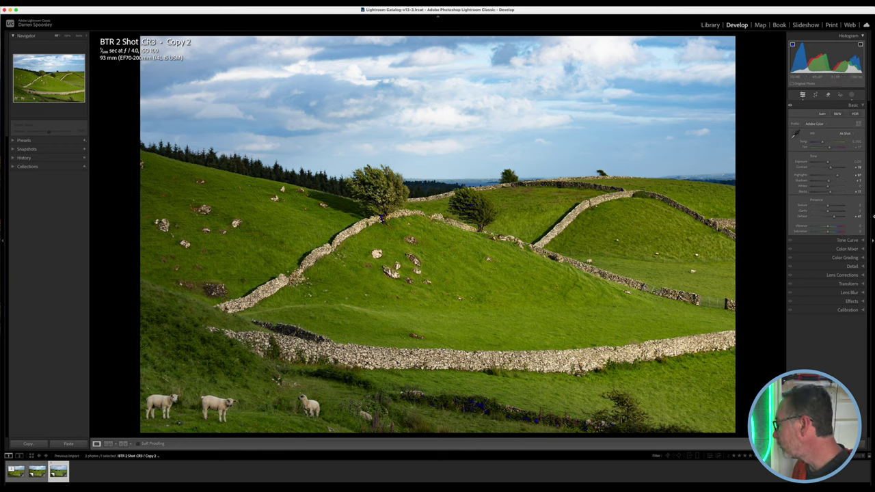
key(super+shift+r)
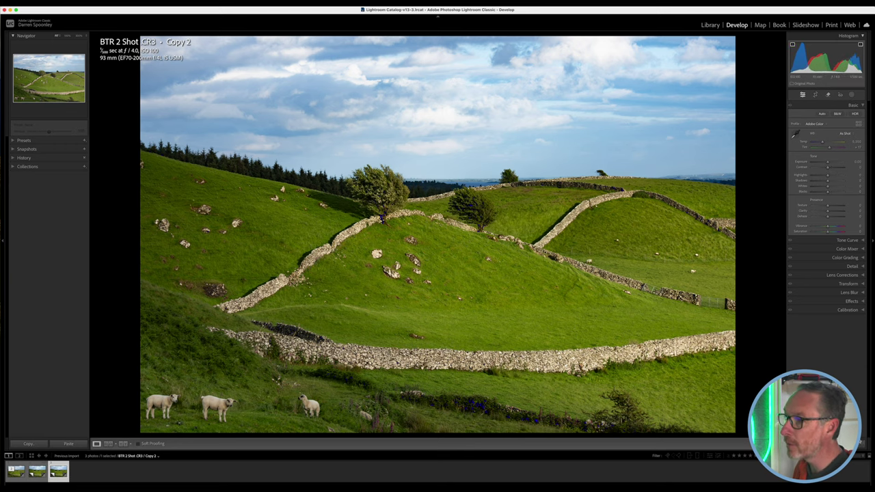
click(11, 141)
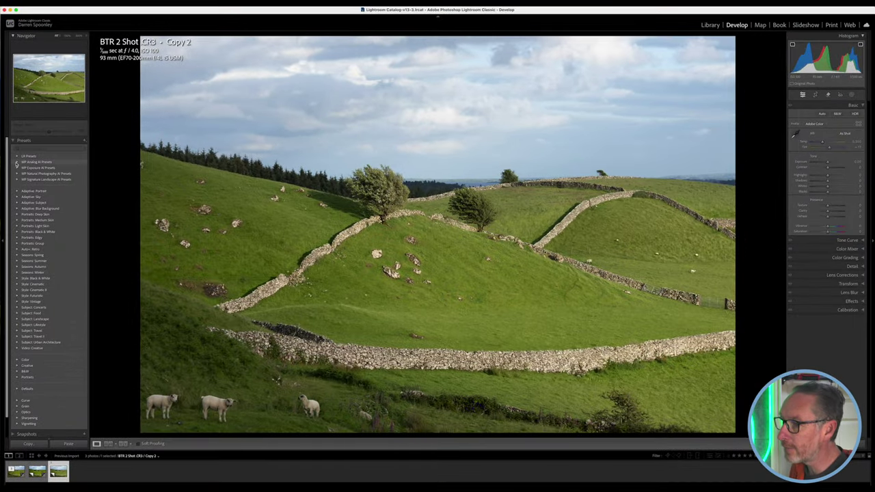
click(17, 164)
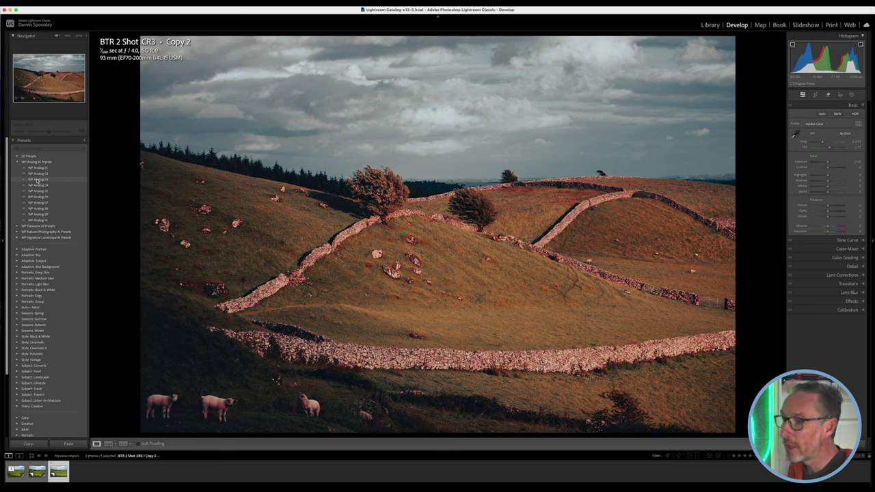
- Drop the analog look and apply WP Color Boost 02 from WP Natural Photography AI Presets
click(37, 179)
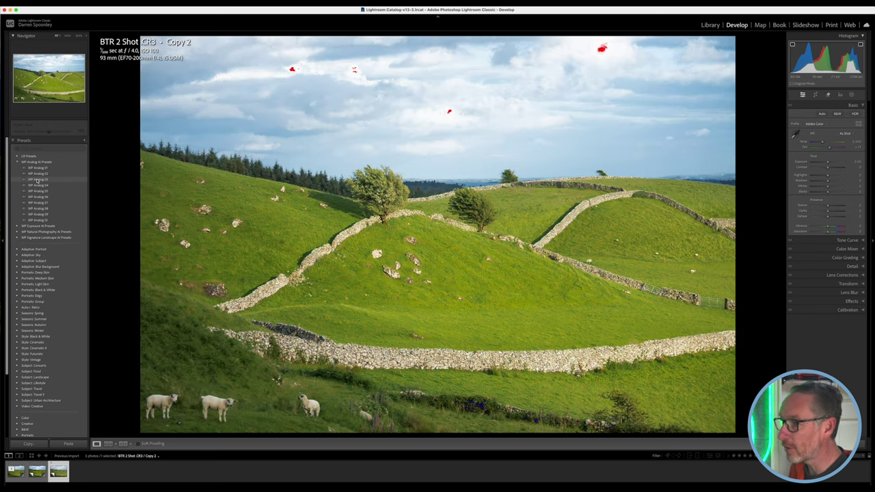
click(17, 162)
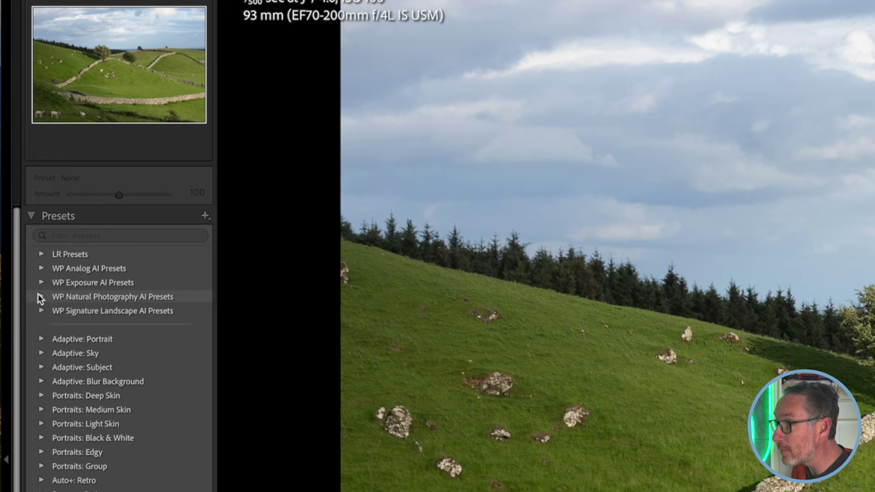
click(43, 297)
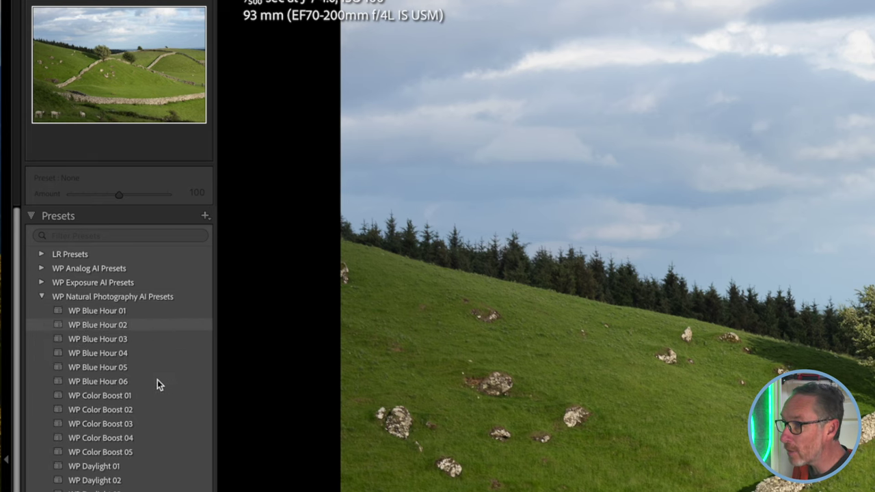
scroll(150, 383, down, 3)
scroll(142, 371, down, 3)
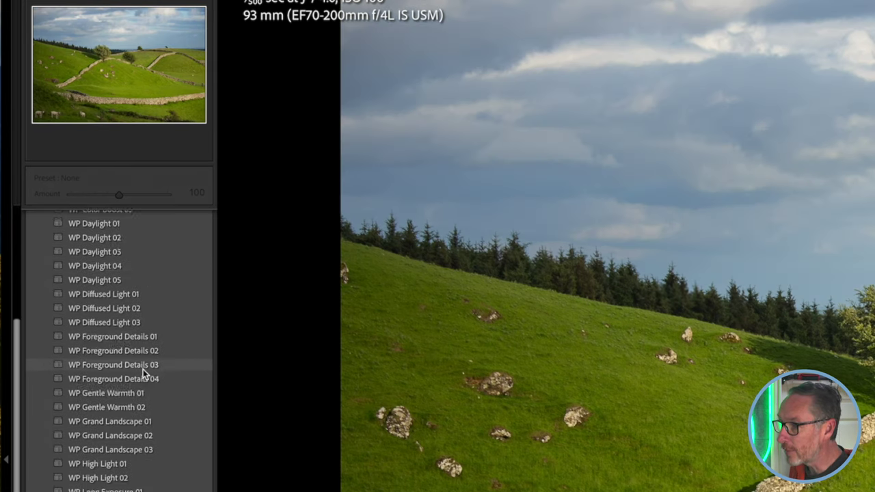
scroll(143, 371, up, 4)
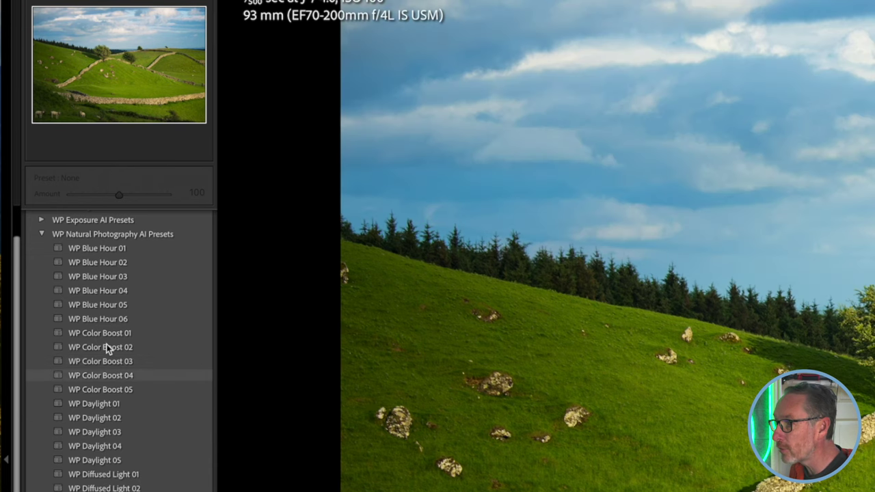
scroll(106, 344, down, 1)
scroll(106, 341, up, 1)
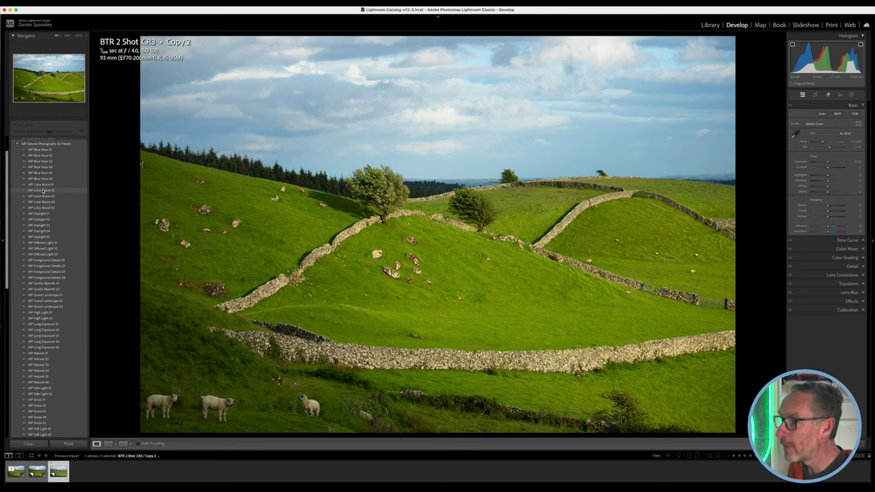
click(42, 191)
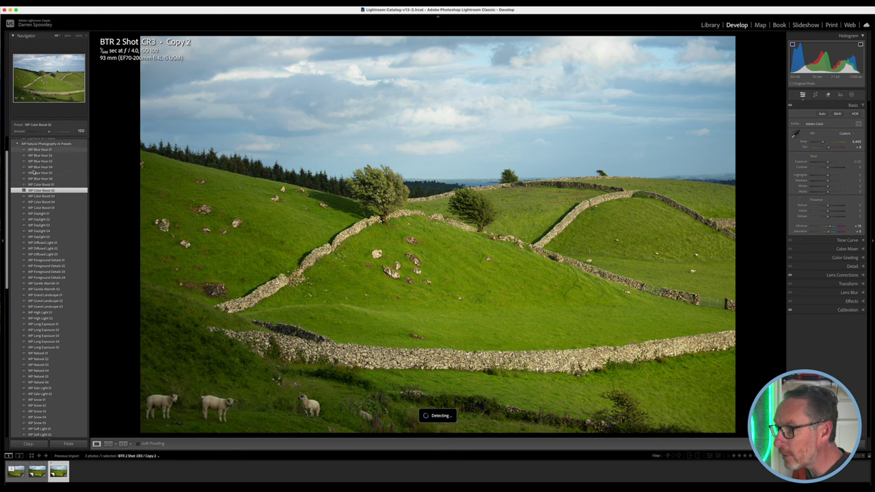
scroll(24, 171, down, 2)
scroll(48, 205, up, 2)
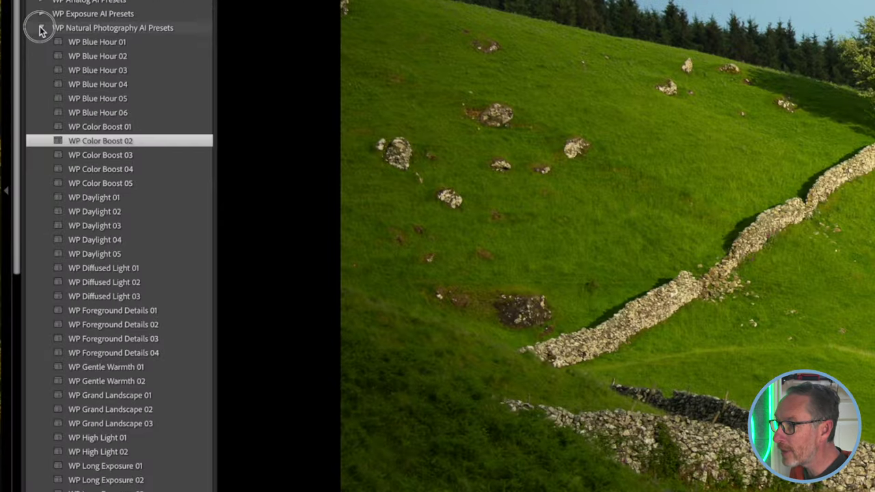
click(30, 174)
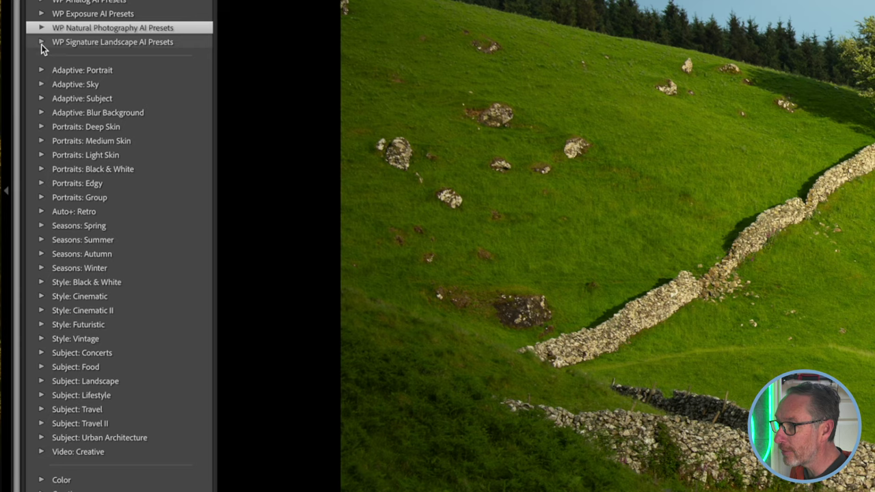
- Try the signature WP Color Boost 02 preset, then settle on WP Dramatic 02
click(40, 43)
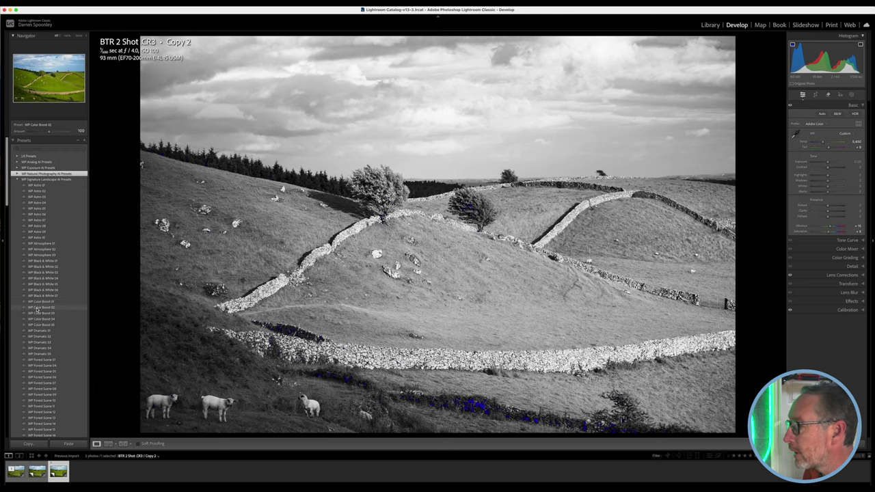
click(37, 309)
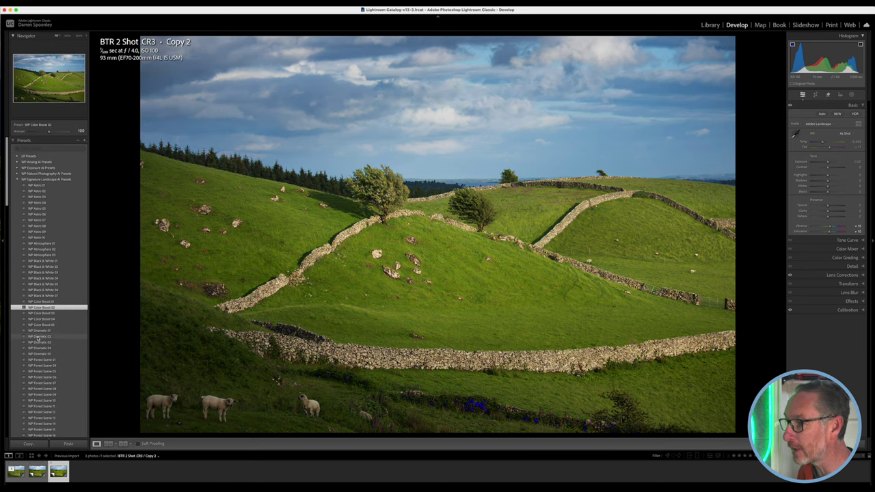
click(37, 337)
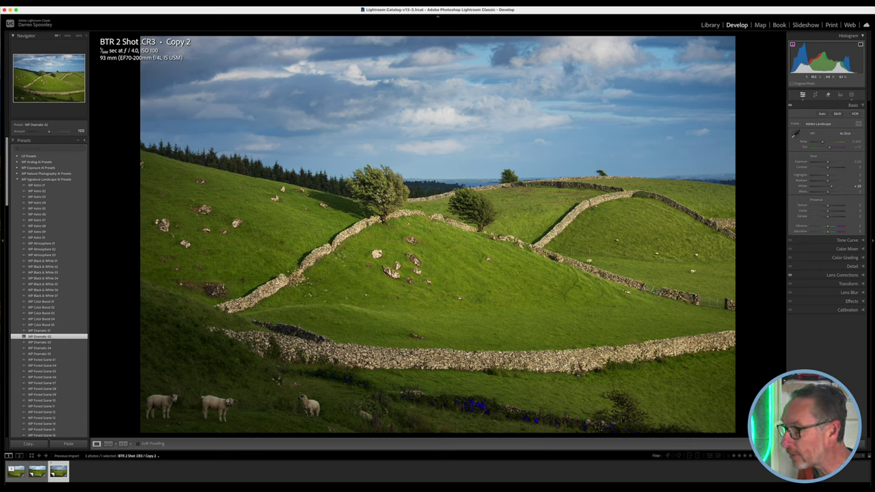
right_click(58, 470)
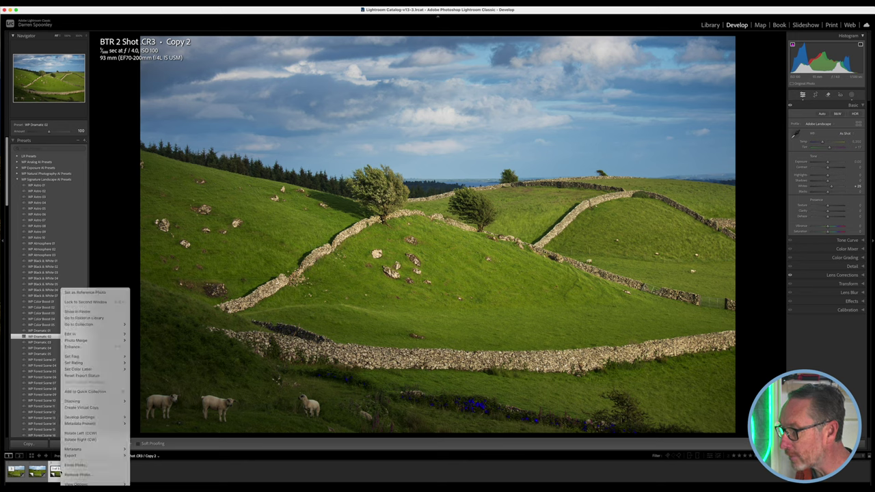
- Create Copy 3, glance back at Copy 2, then apply WP Forest Scene 13 to Copy 3
click(81, 407)
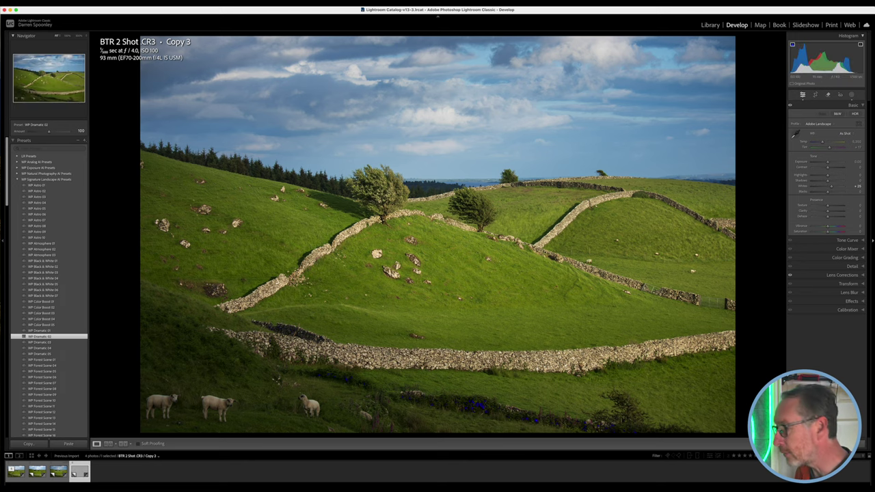
click(59, 471)
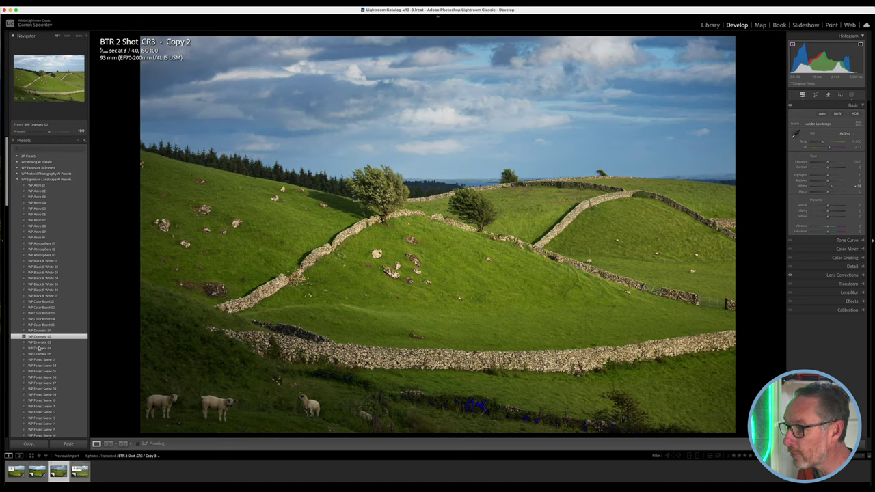
key(Right)
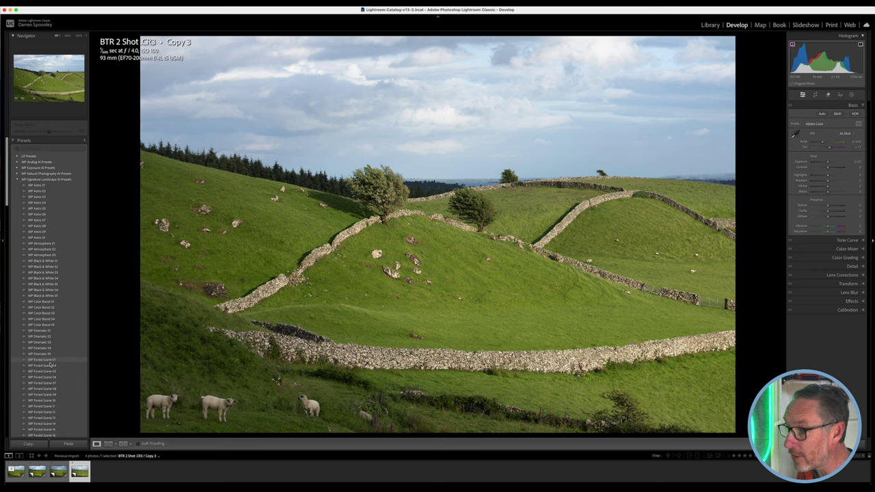
scroll(52, 362, down, 3)
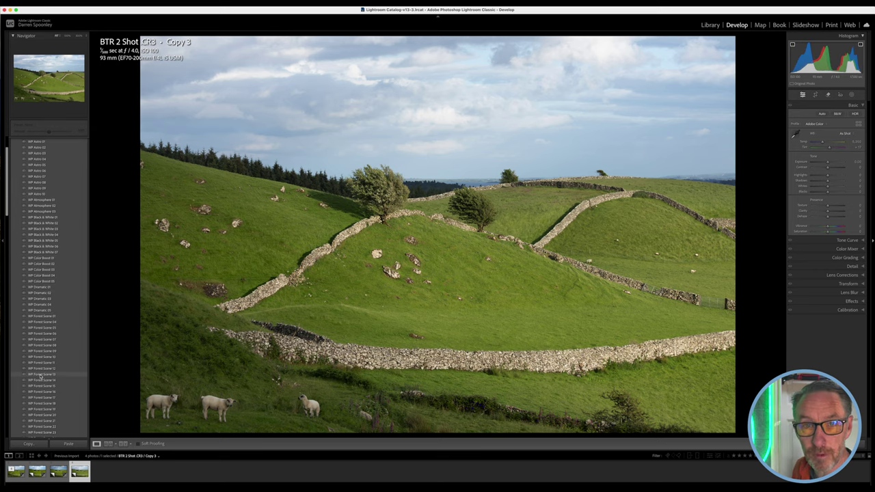
mouse_move(39, 375)
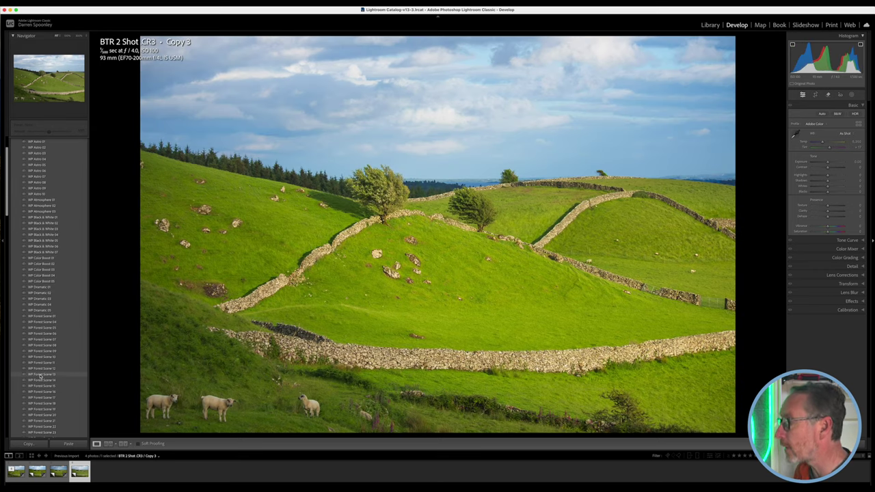
click(39, 375)
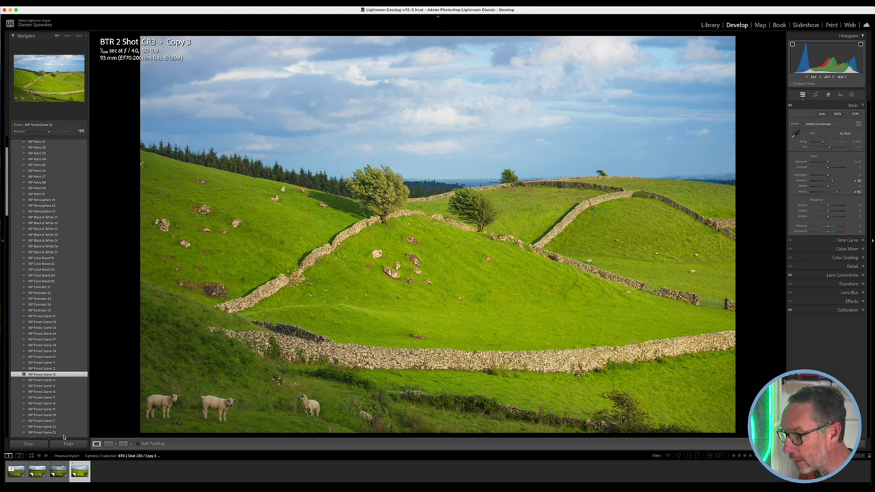
- Create Copy 4 and apply the WP General Landscape 01 preset
right_click(79, 472)
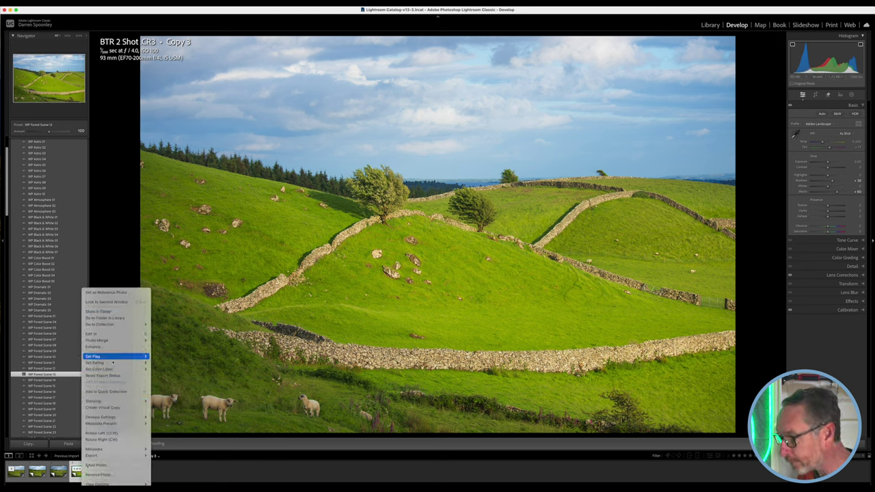
click(104, 407)
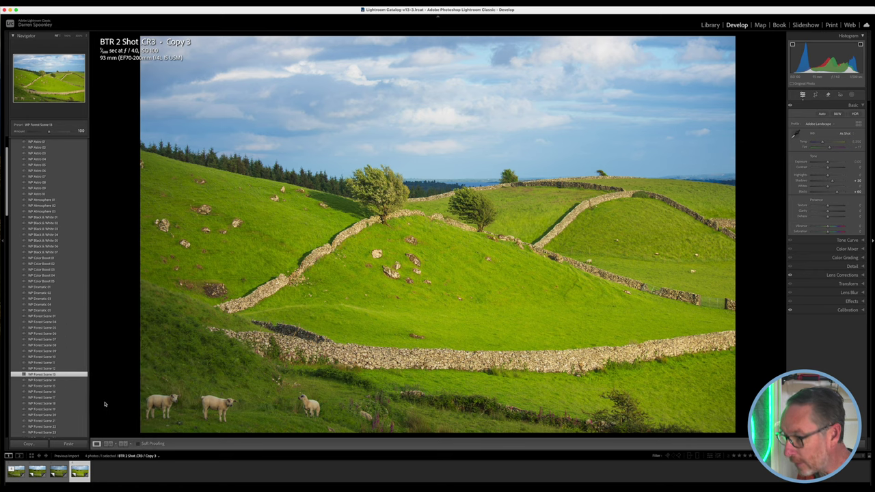
scroll(58, 395, down, 3)
scroll(58, 395, down, 3)
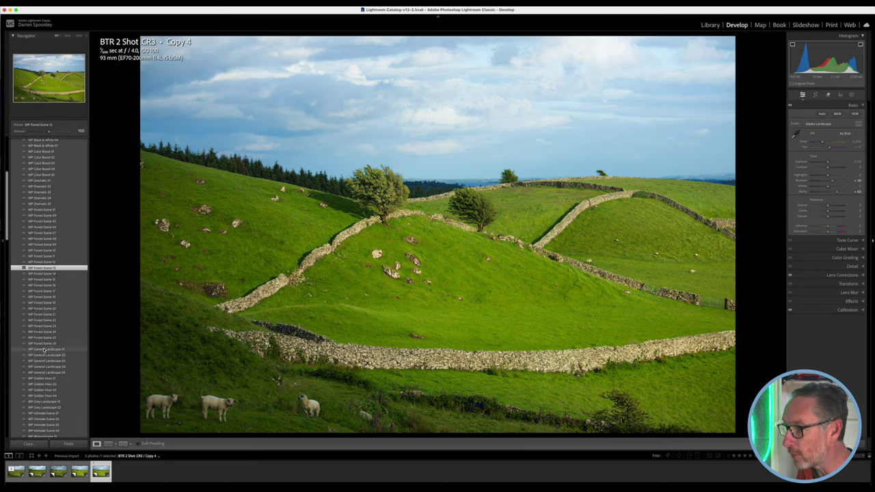
click(45, 351)
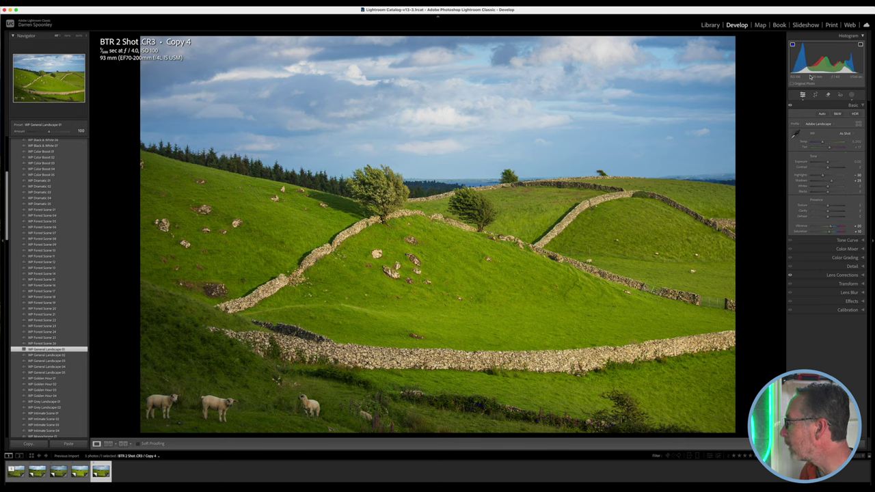
- Inspect the preset's hill mask and sky mask, then hide the red mask overlay
click(852, 95)
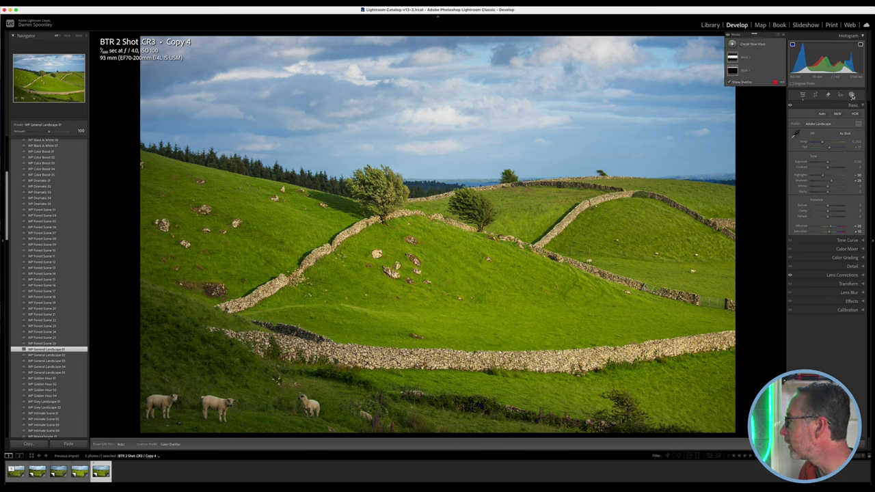
click(162, 222)
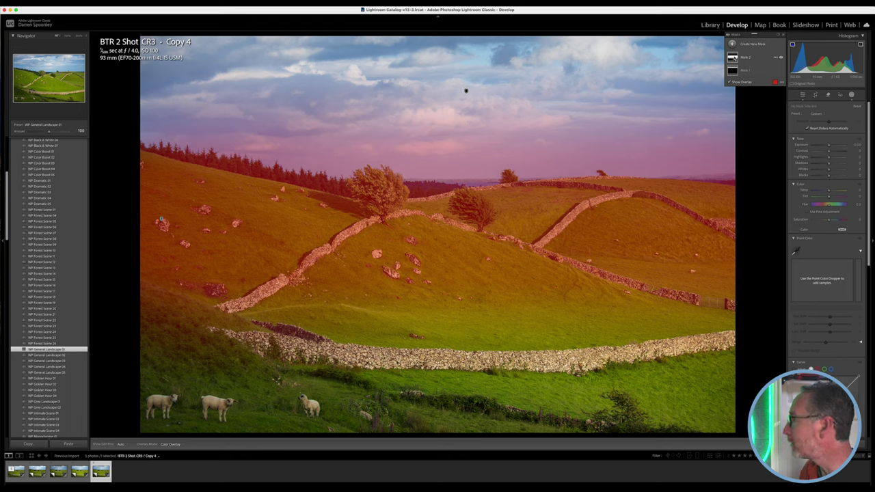
click(732, 70)
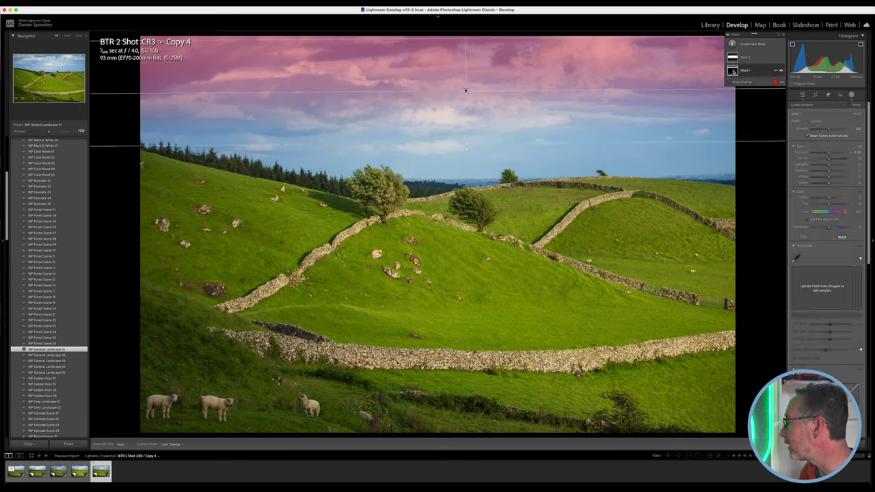
key(o)
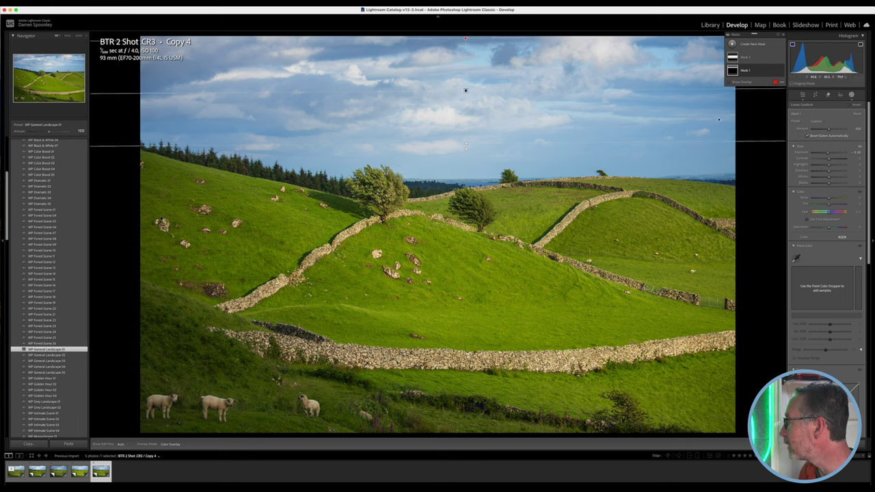
mouse_move(500, 93)
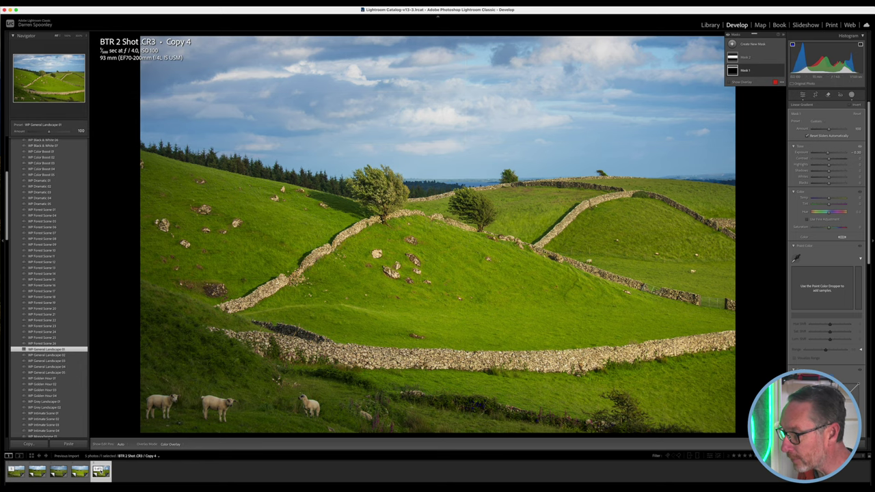
right_click(97, 471)
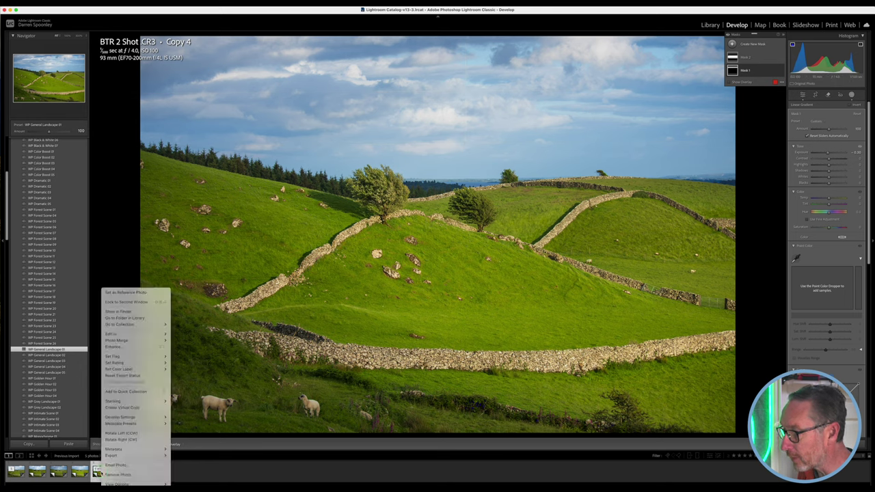
- Create virtual Copy 5 of the landscape and apply the WP Signature Workflow 07 preset
click(122, 407)
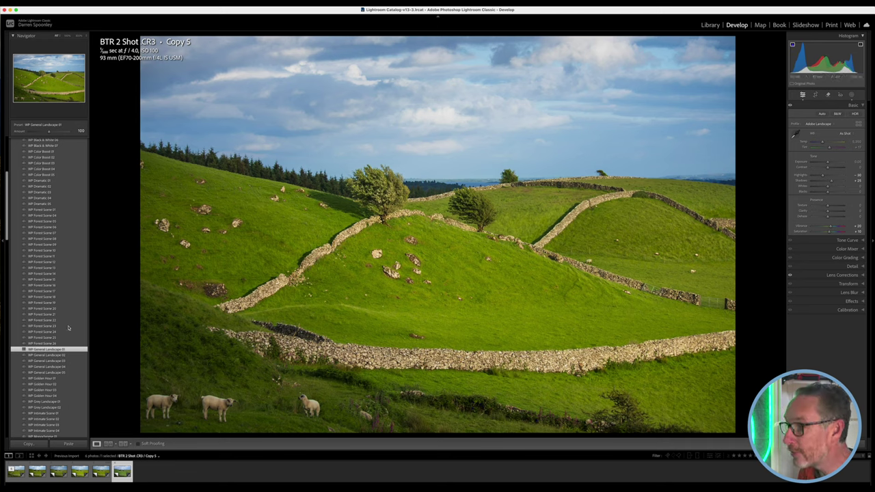
scroll(63, 327, down, 5)
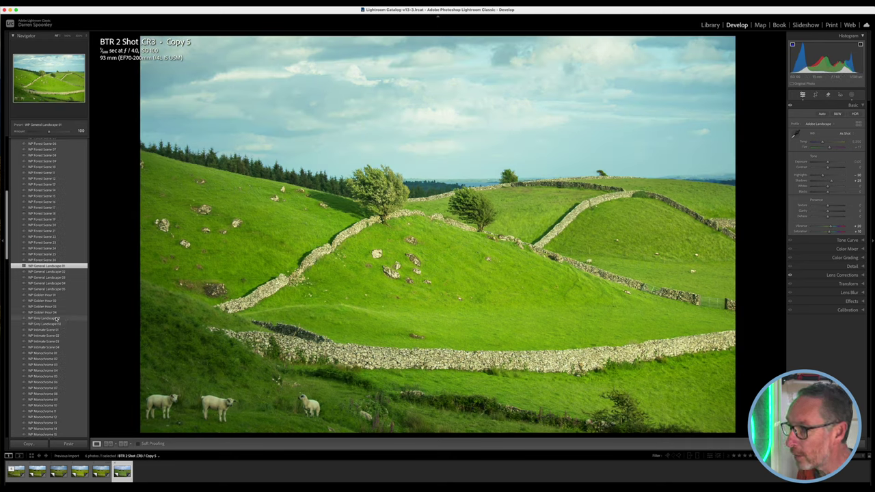
scroll(57, 319, down, 5)
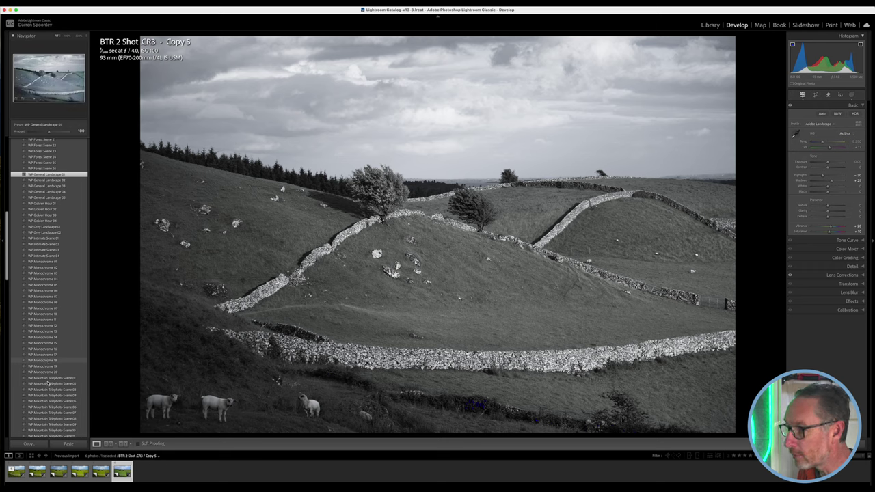
scroll(48, 387, down, 1)
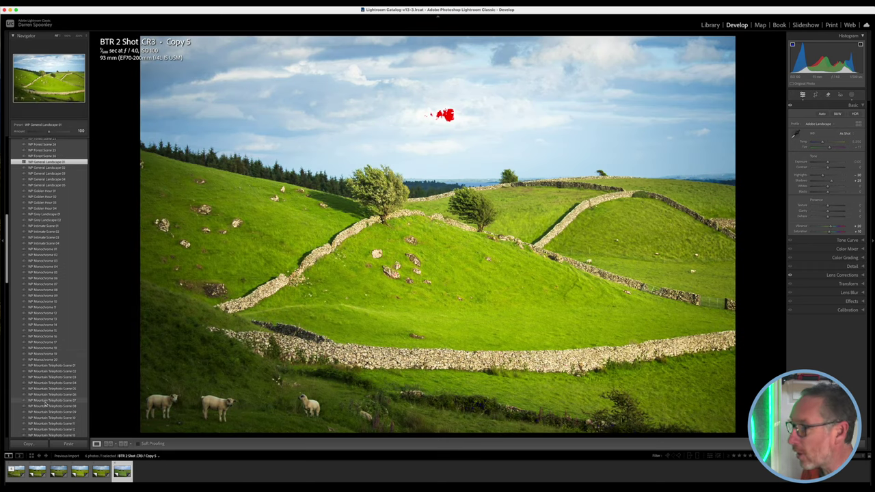
scroll(46, 403, down, 4)
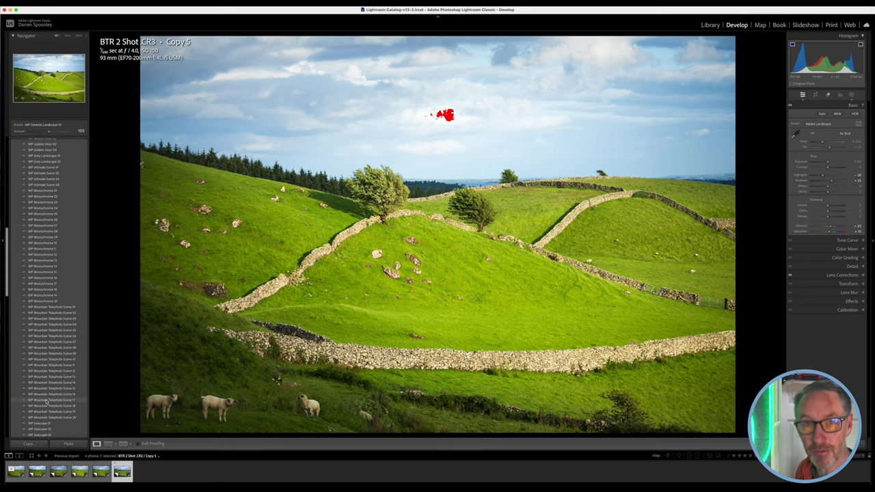
scroll(46, 402, down, 4)
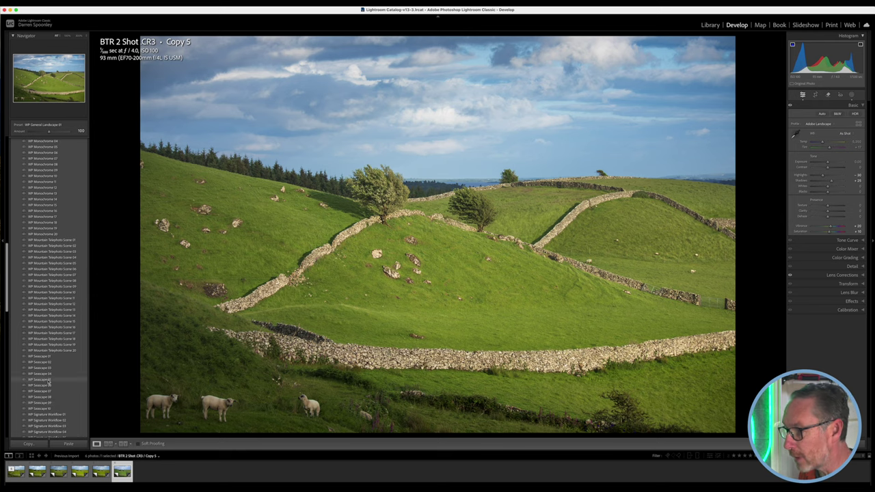
scroll(51, 383, down, 3)
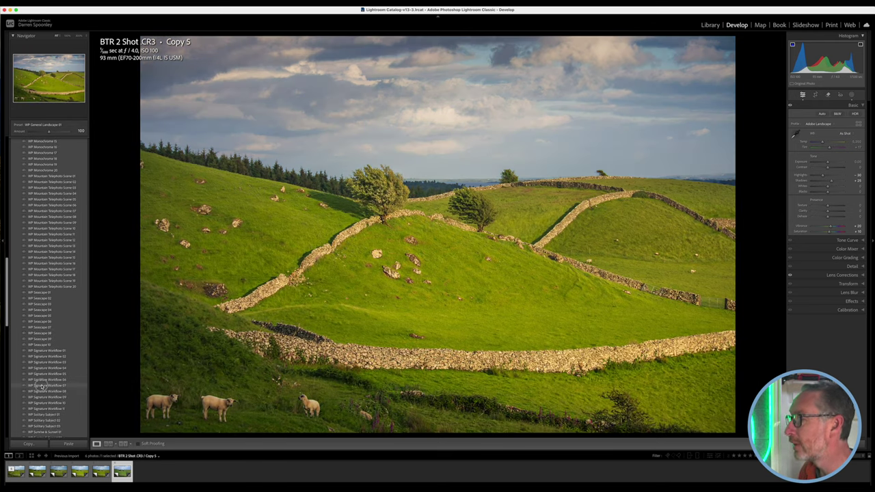
click(43, 386)
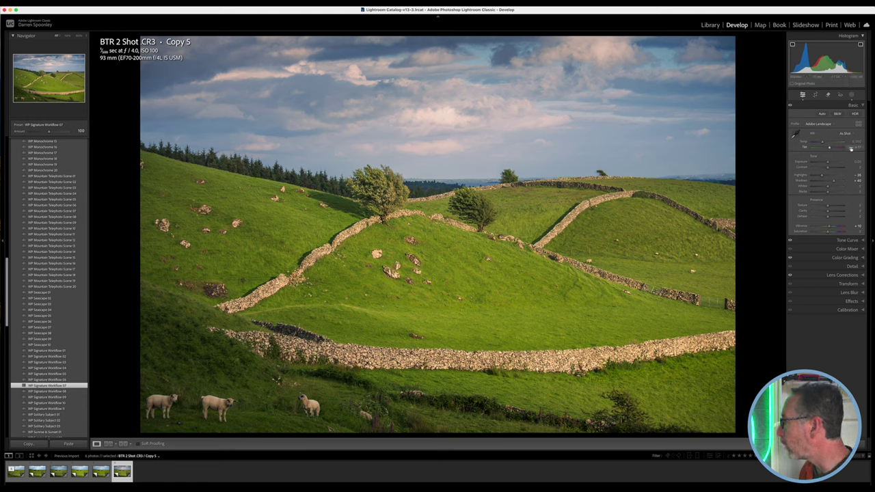
- Show Copy 5's preset-generated masks and open Mask 1, which covers the sky
click(852, 95)
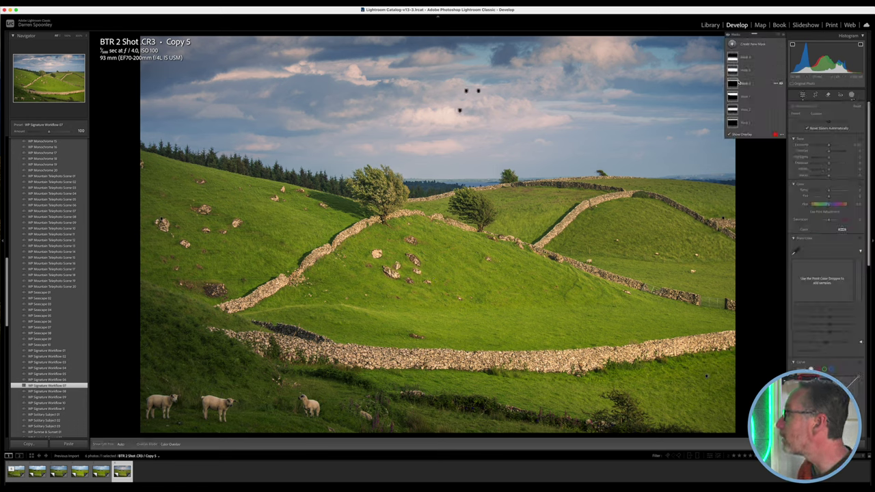
mouse_move(732, 56)
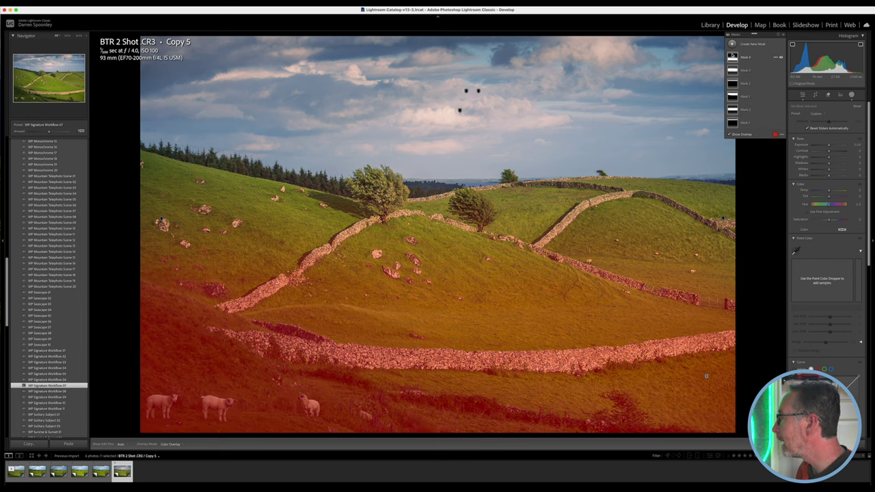
mouse_move(734, 120)
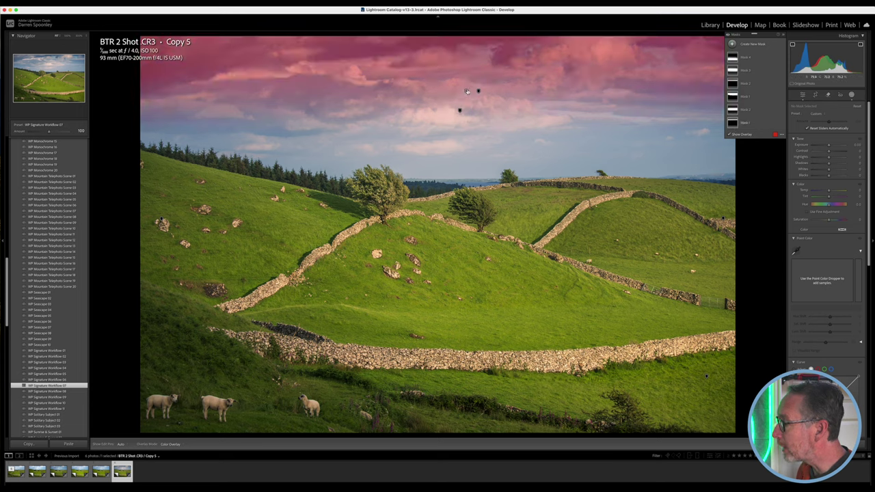
mouse_move(479, 91)
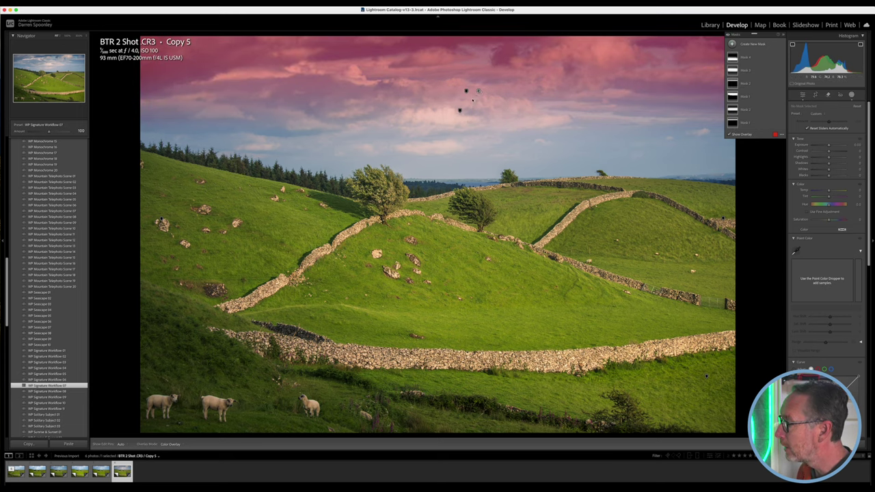
mouse_move(460, 112)
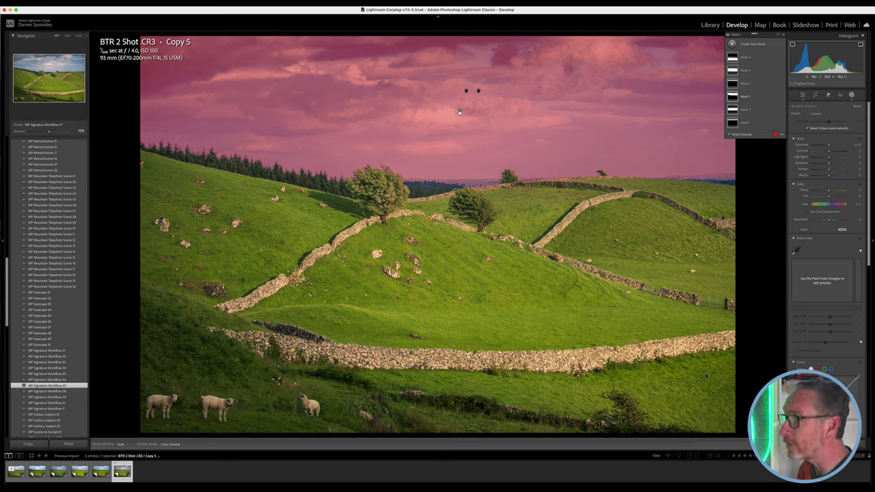
click(460, 112)
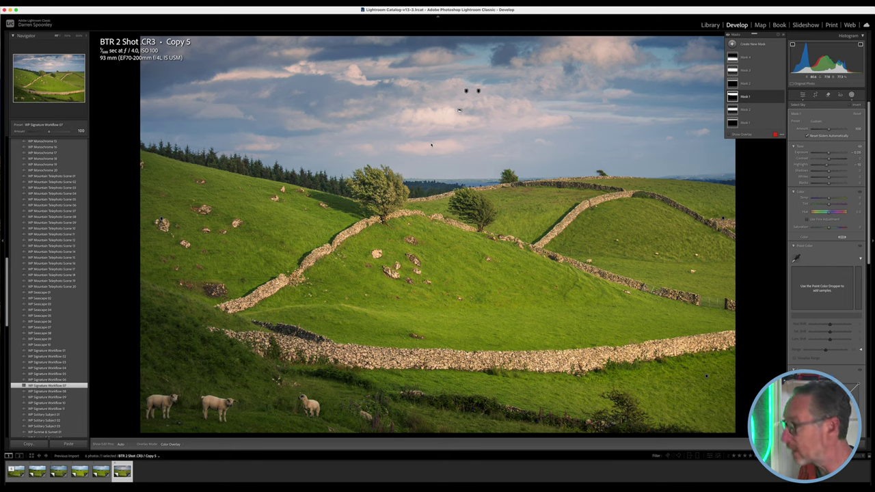
- Create a sixth virtual copy, BTR 2 Shot.CR3 Copy 6, with Cmd+'
right_click(123, 473)
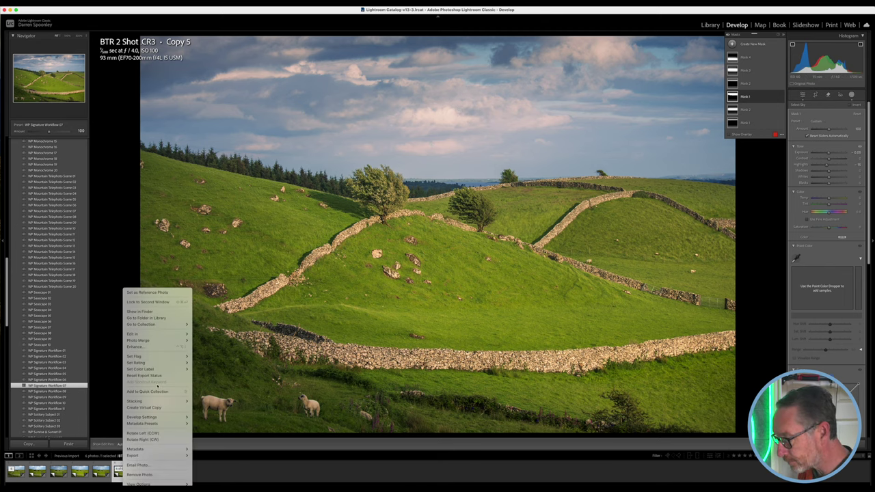
click(198, 391)
key(super+apostrophe)
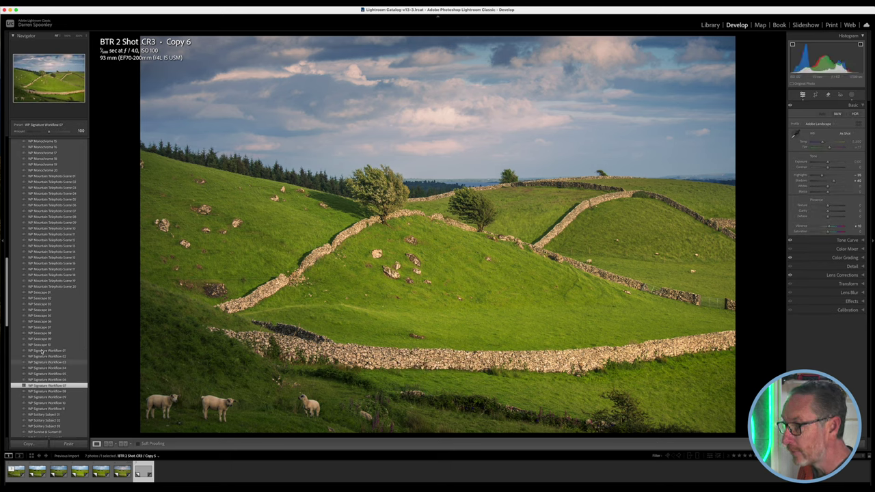
- Try WP Signature Workflow 08, then settle on the WP Waterfall Scene 08 preset
scroll(55, 389, down, 1)
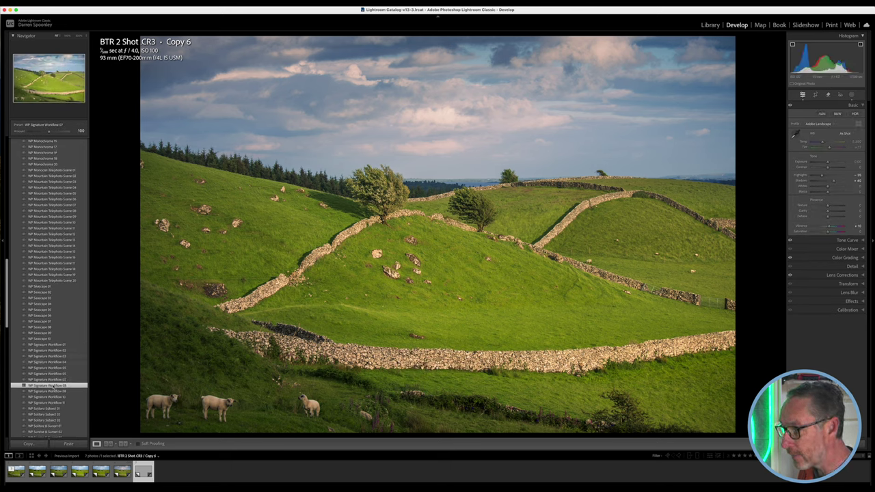
click(54, 391)
scroll(52, 356, down, 5)
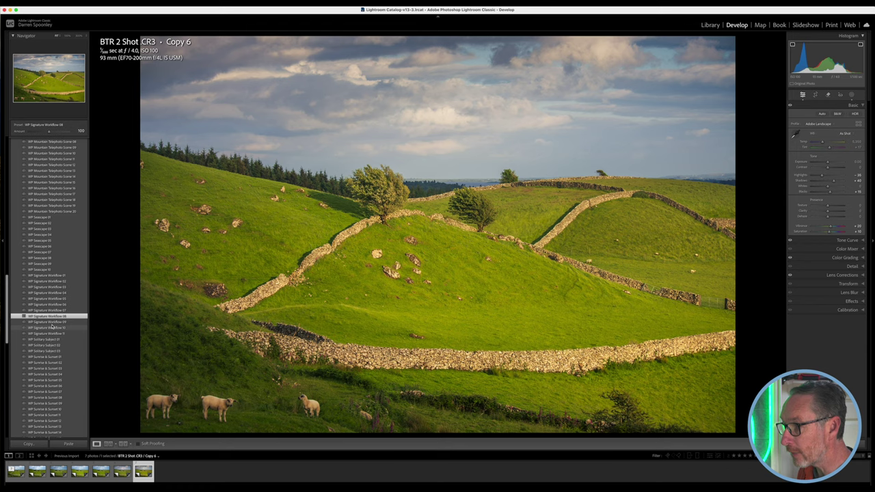
scroll(48, 359, down, 3)
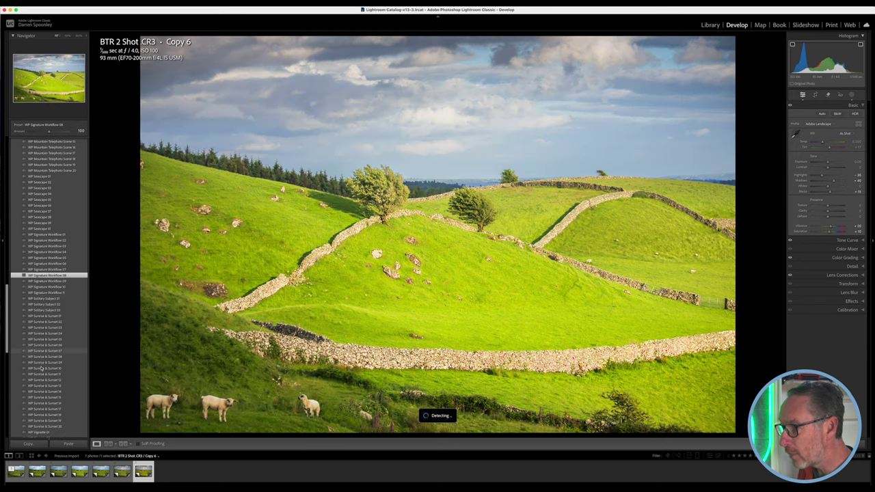
scroll(43, 370, down, 8)
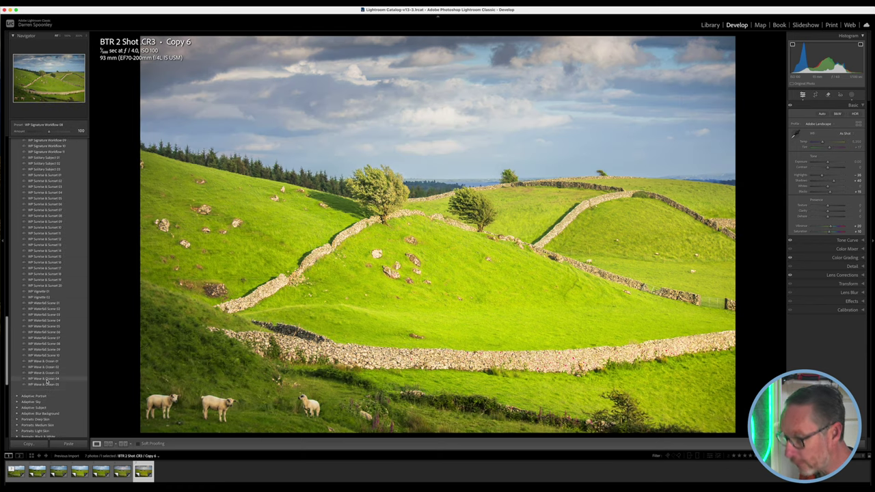
click(45, 344)
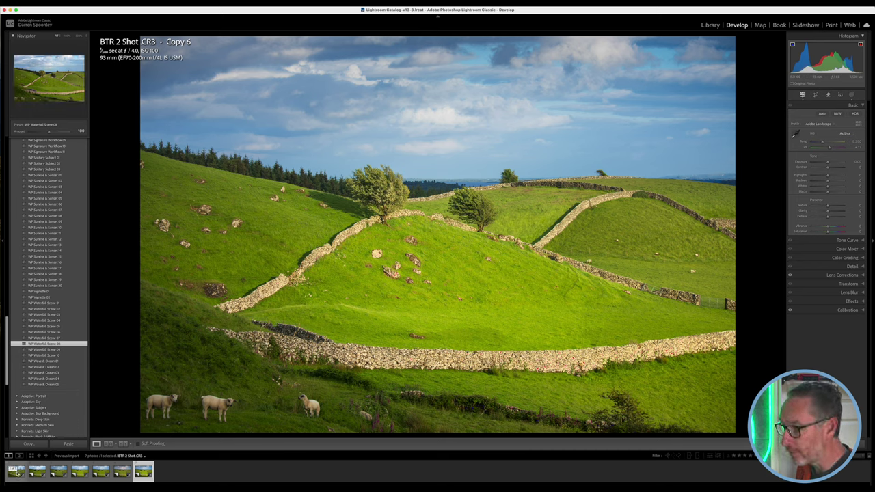
click(15, 471)
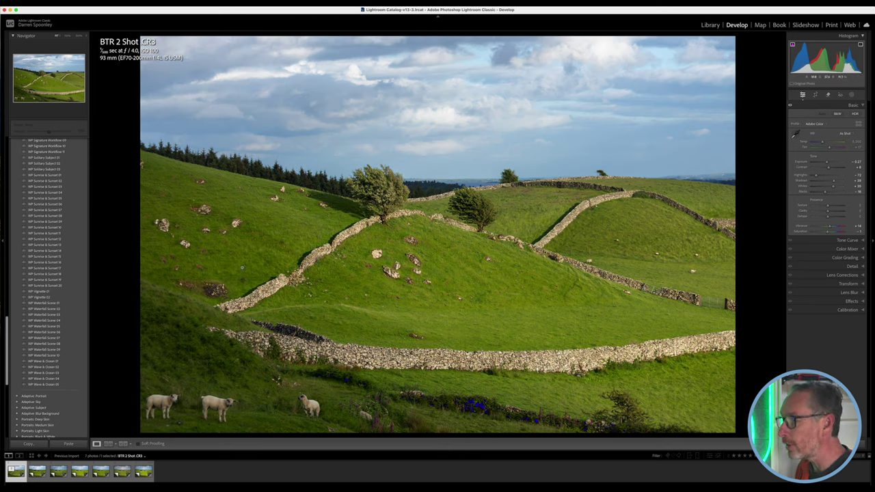
click(37, 471)
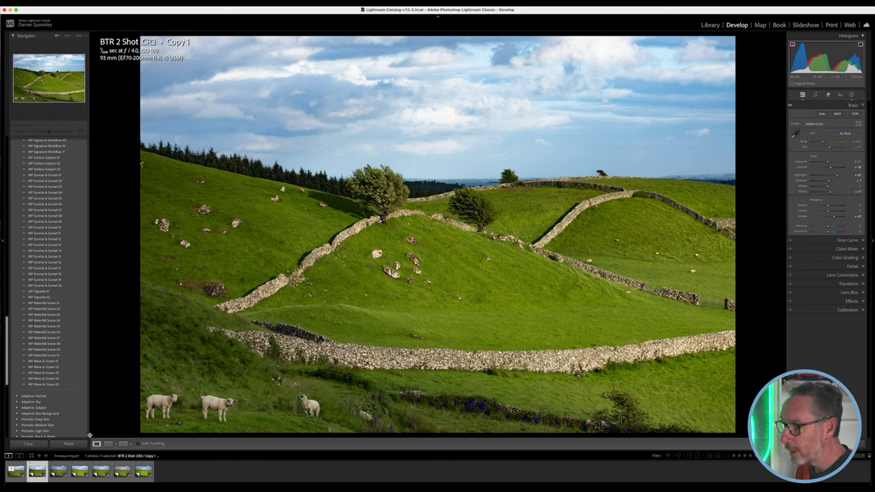
click(59, 471)
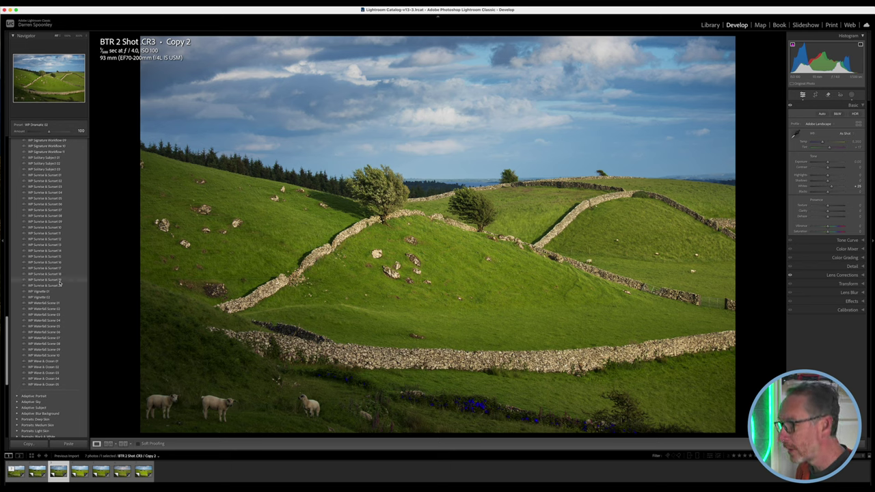
click(80, 471)
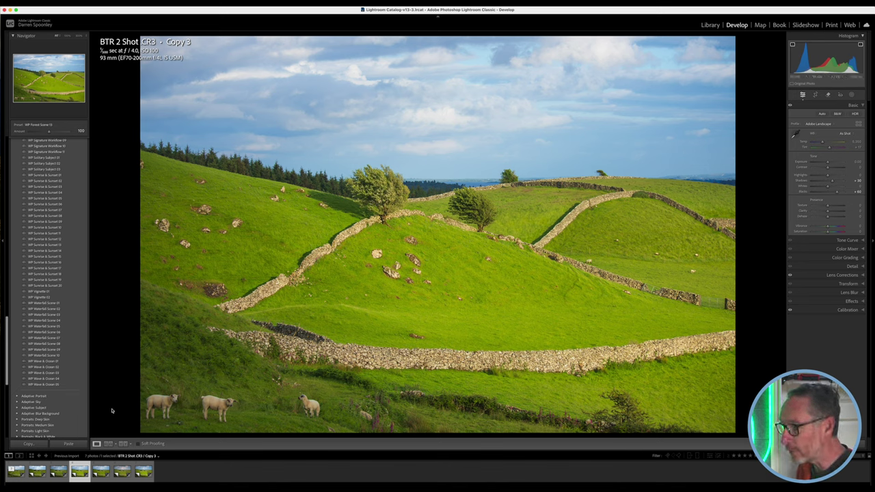
click(101, 471)
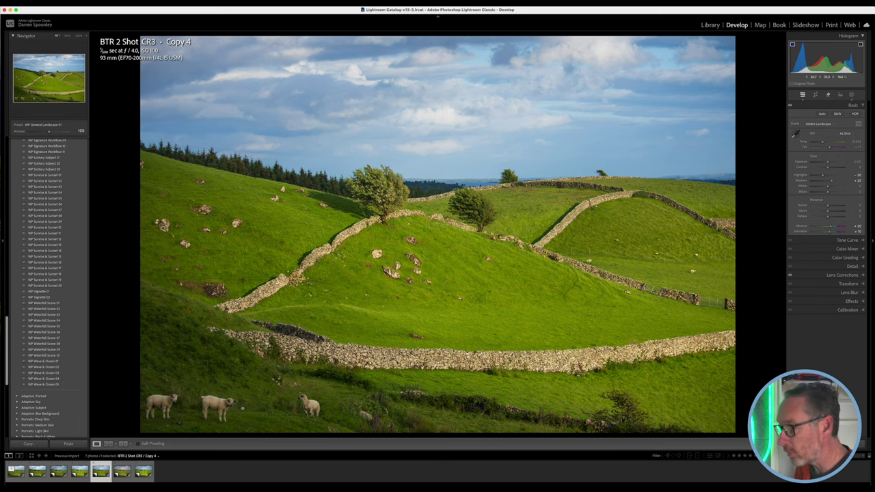
click(121, 472)
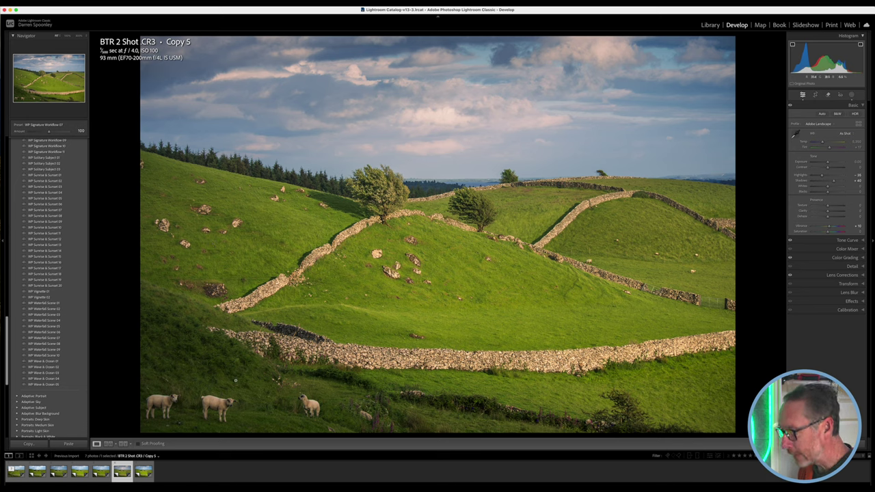
key(Right)
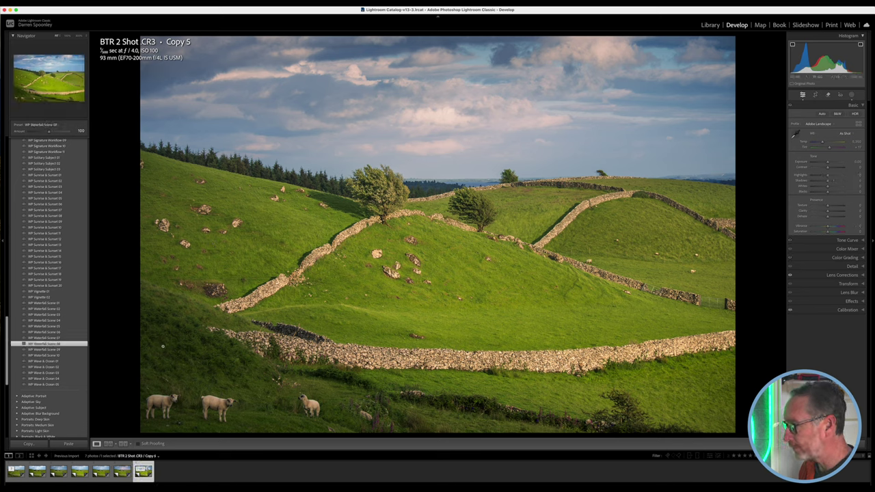